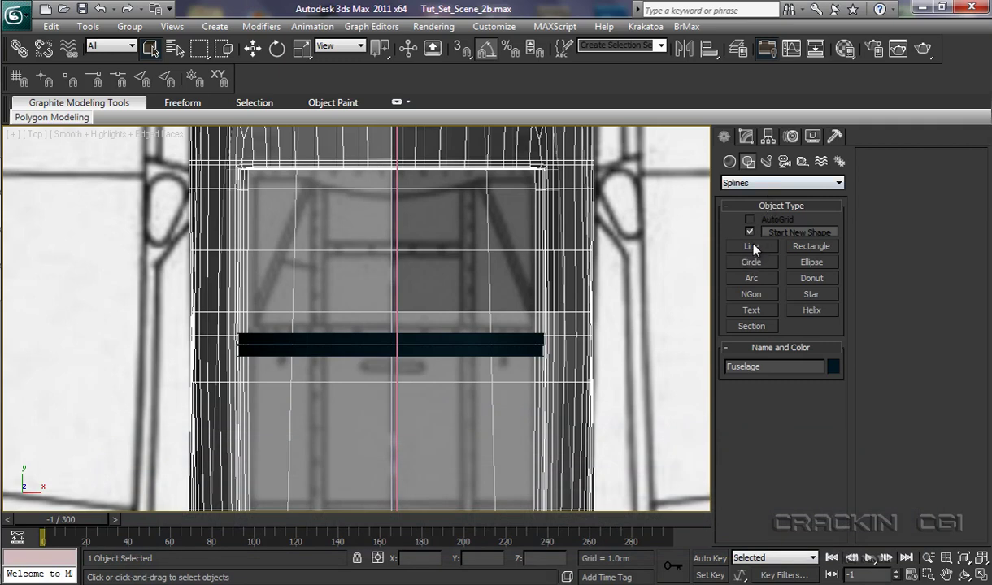
Draw a five-point vertical line, Line010, from the top down to the fuselage bar.
click(752, 245)
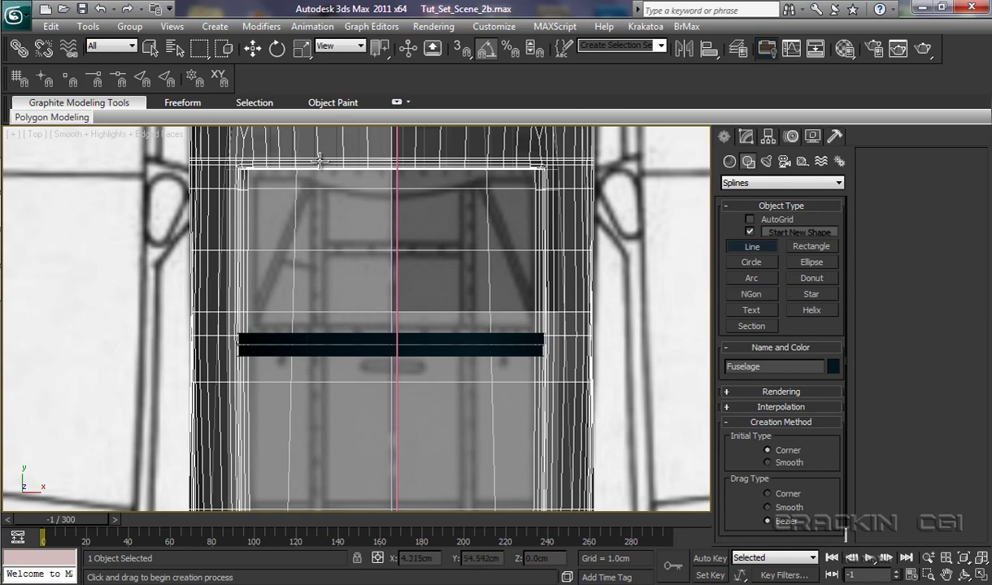
click(319, 160)
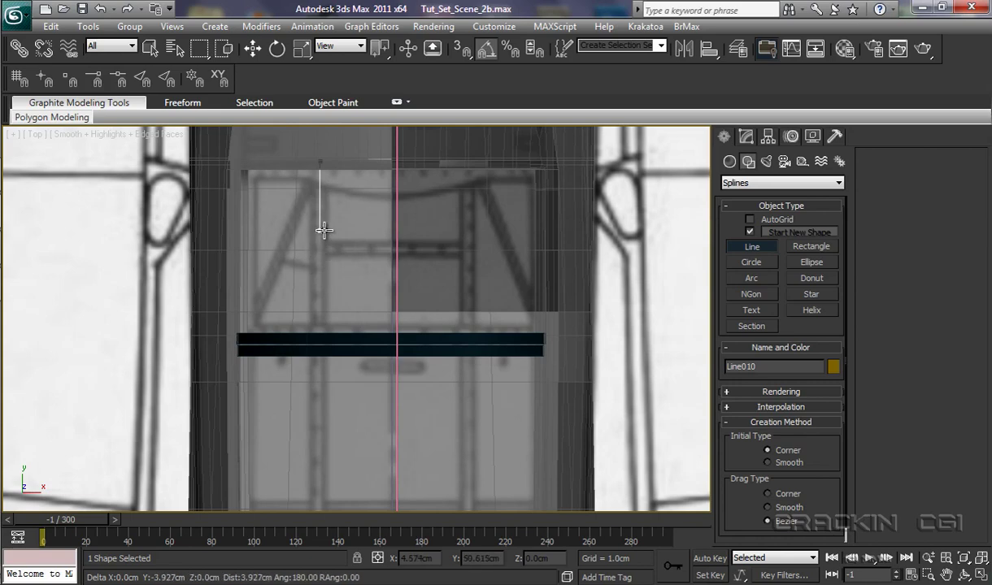
click(319, 229)
click(319, 247)
click(317, 263)
click(319, 335)
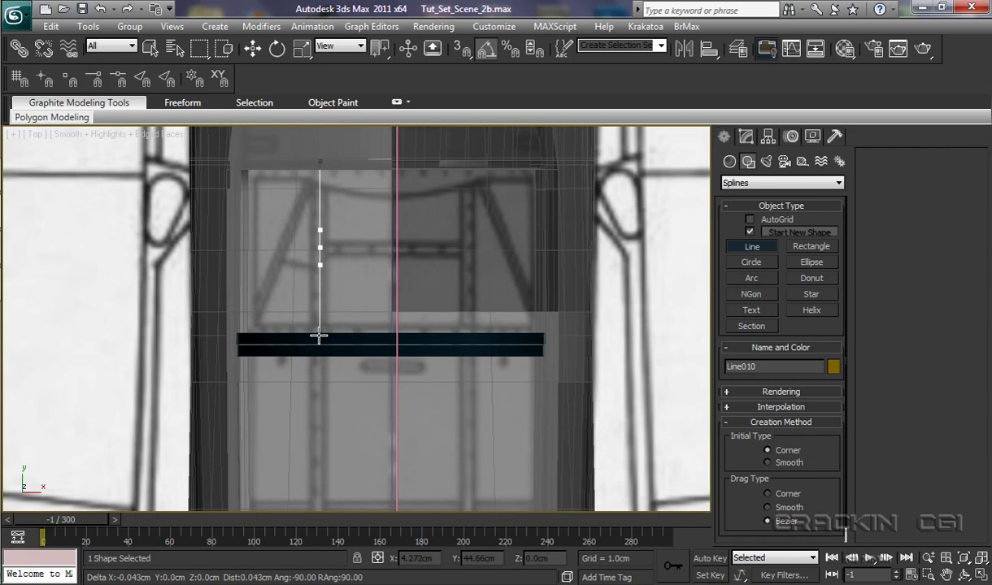
right_click(319, 335)
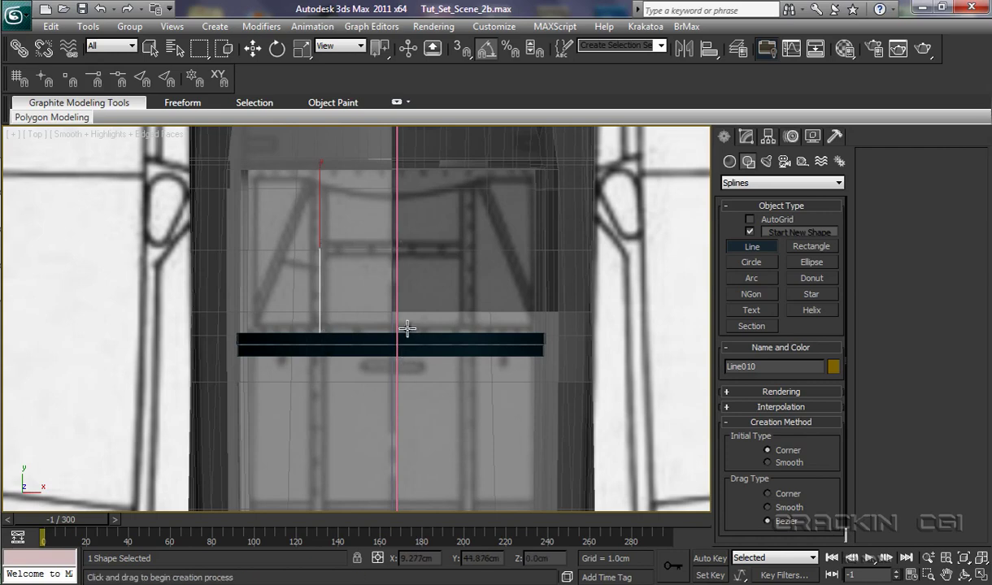
right_click(319, 306)
right_click(317, 301)
Convert Line010 to an editable spline and frame it in the Left view.
mouse_move(396, 452)
click(483, 446)
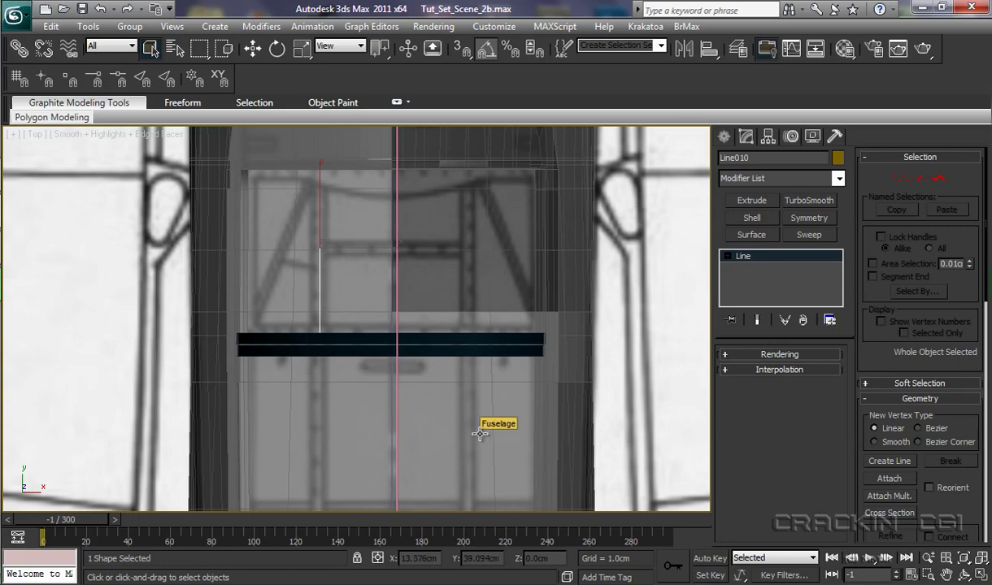
key(w)
key(l)
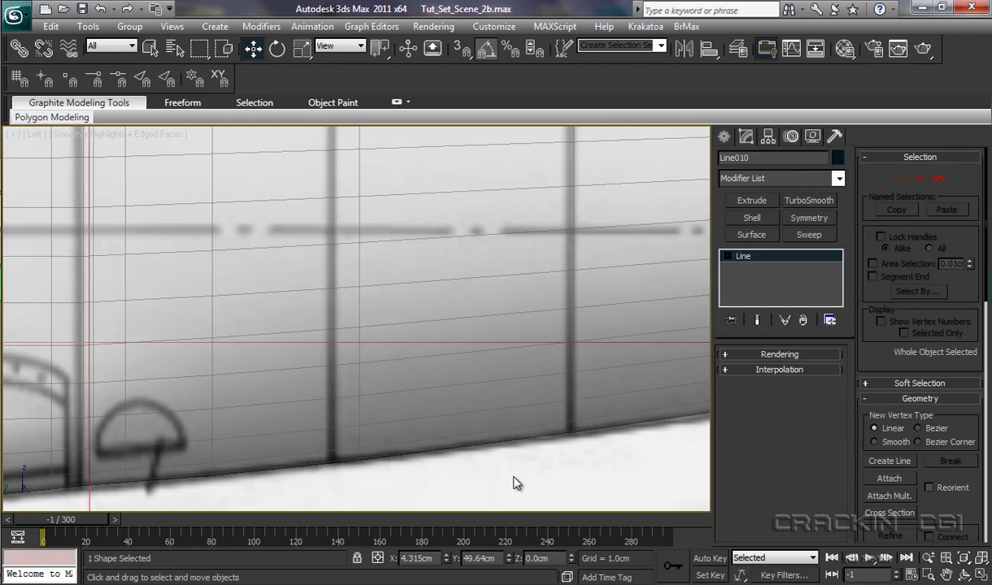
key(z)
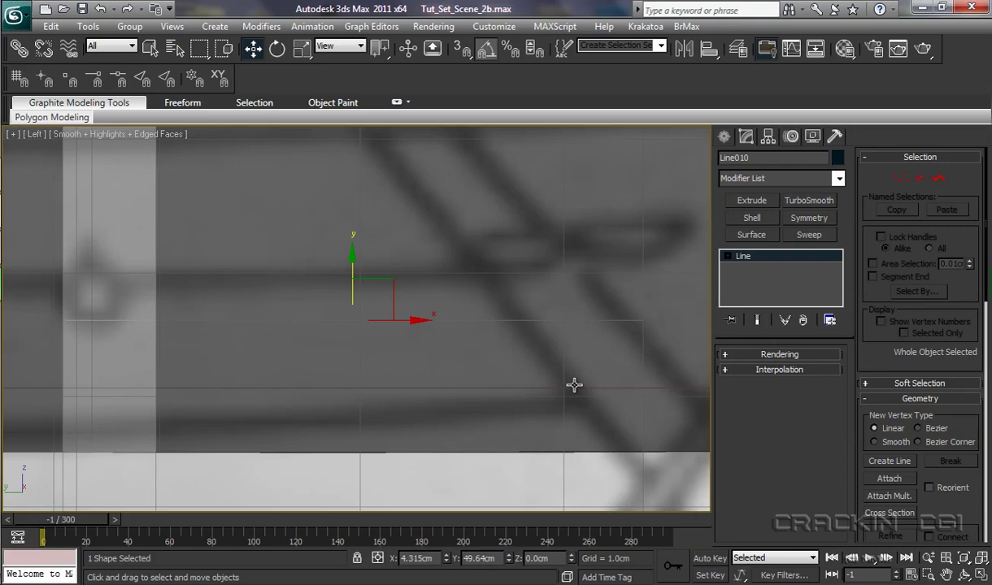
Raise Line010 along Y onto the frame's top bar at Z 24.173cm.
ctrl+alt+middle_drag(575, 383, 570, 488)
middle_drag(536, 380, 547, 559)
ctrl+alt+middle_drag(554, 461, 550, 484)
drag(350, 374, 383, 94)
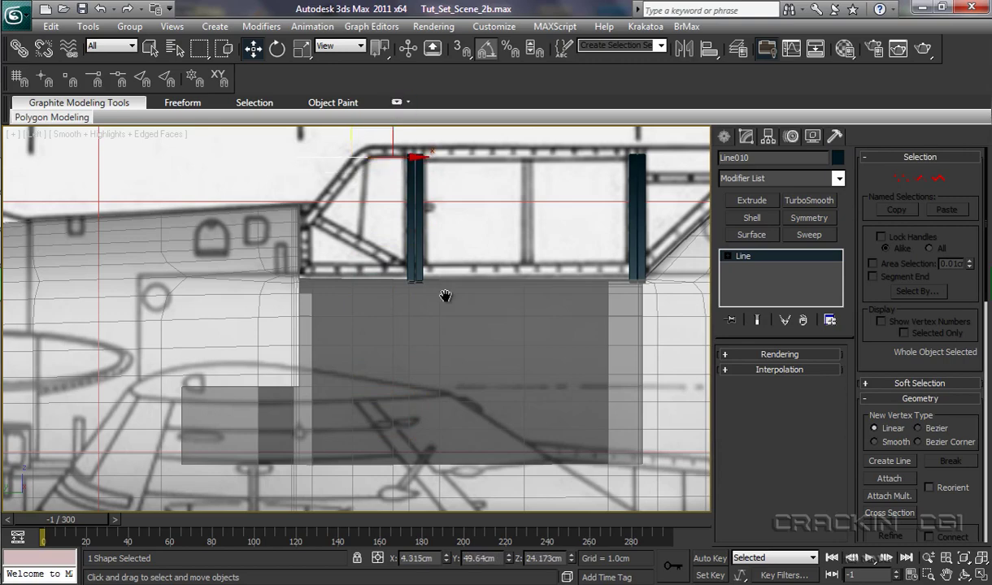
middle_drag(447, 296, 440, 424)
scroll(453, 405, up, 5)
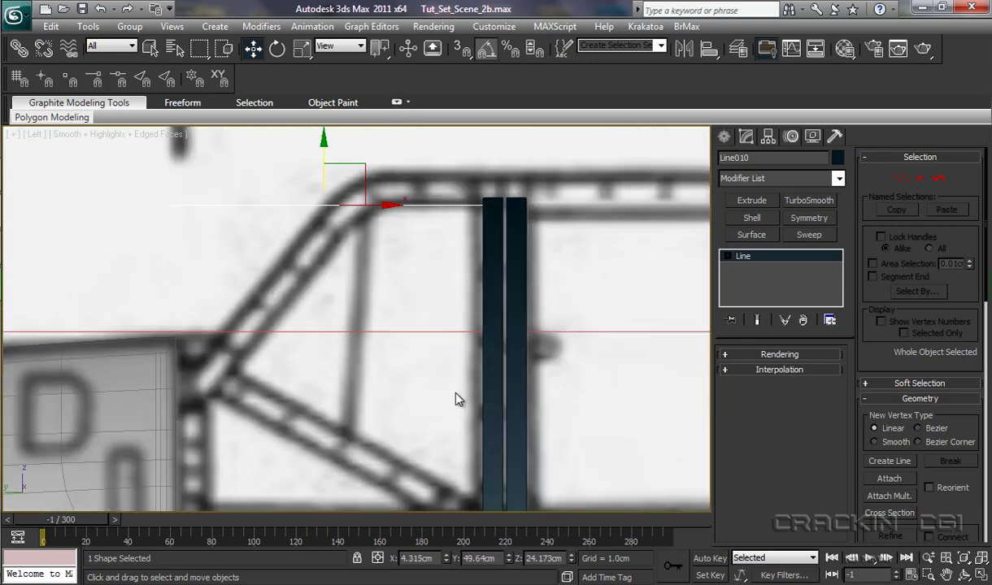
middle_drag(461, 369, 513, 349)
scroll(463, 397, up, 2)
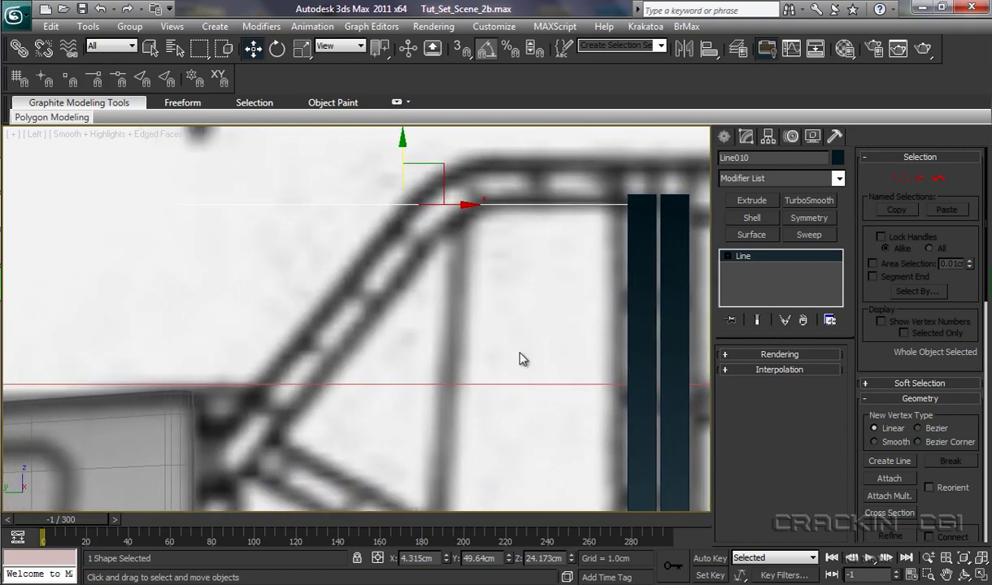
At Vertex level, move Line010's left end vertex down to the diagonal strut's base.
click(727, 256)
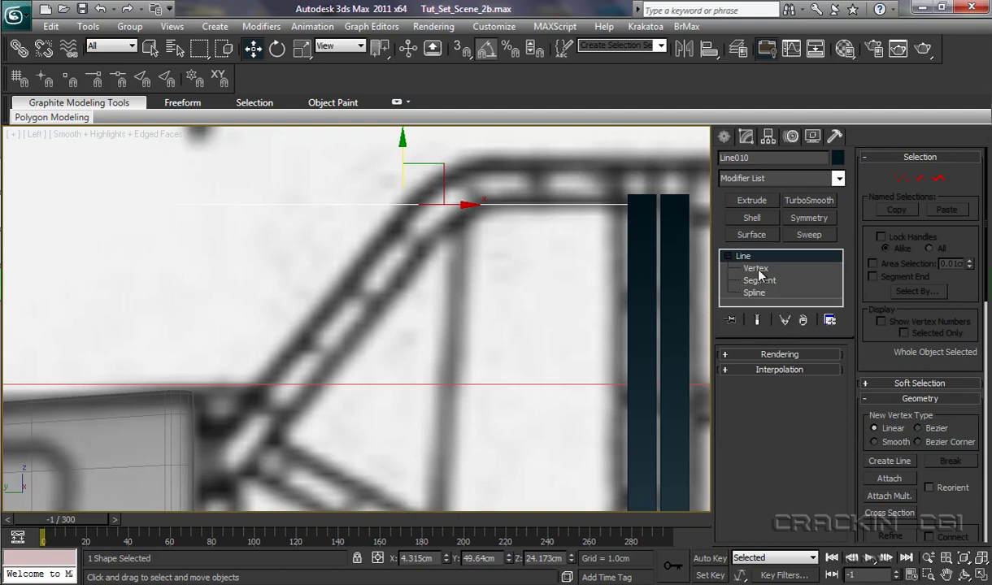
click(756, 269)
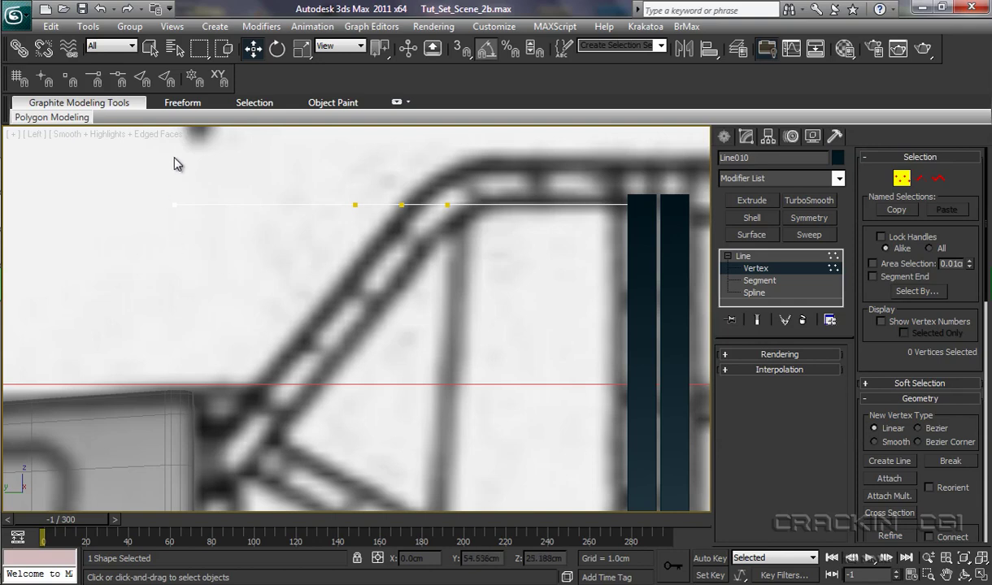
drag(174, 158, 274, 262)
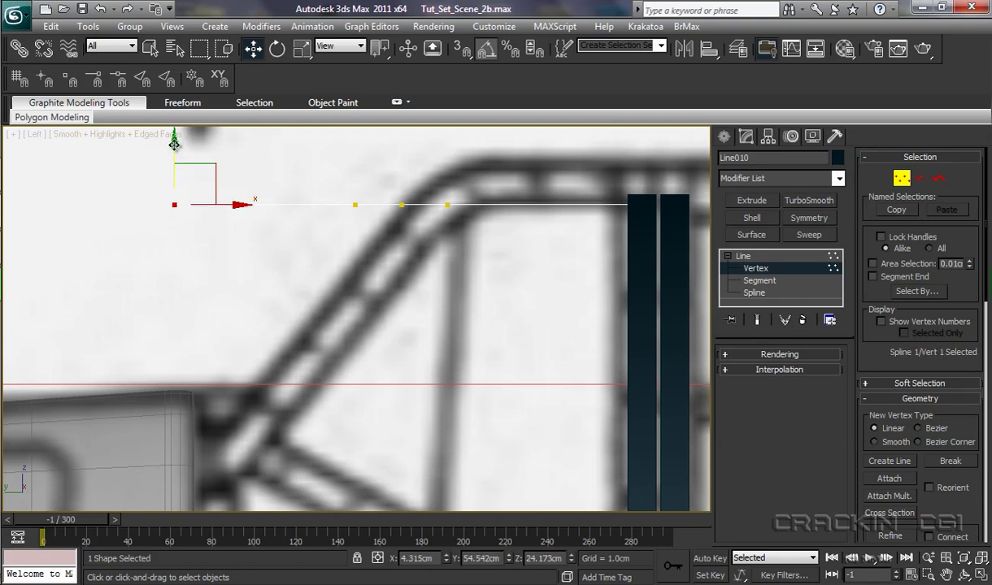
drag(174, 143, 242, 416)
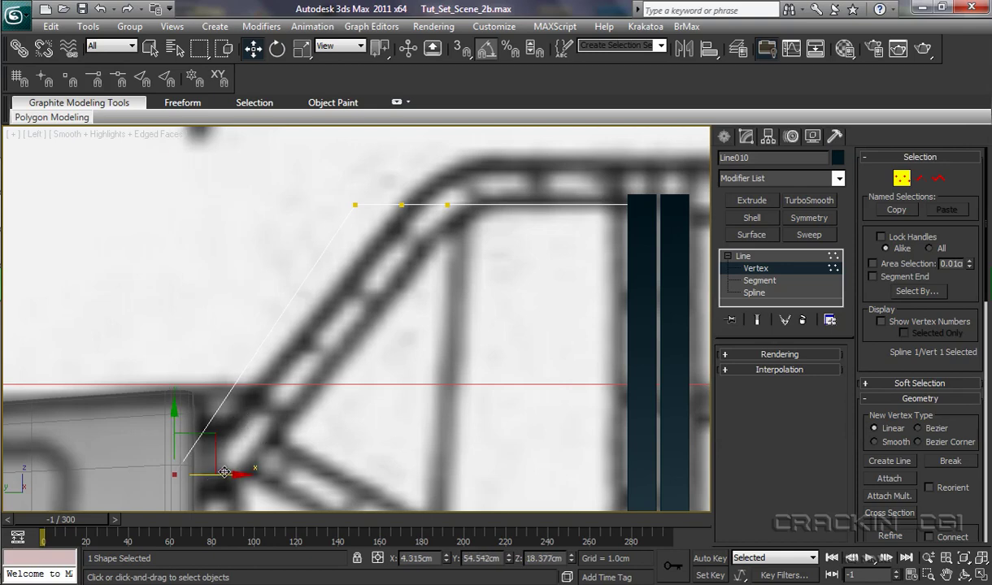
middle_drag(316, 439, 408, 231)
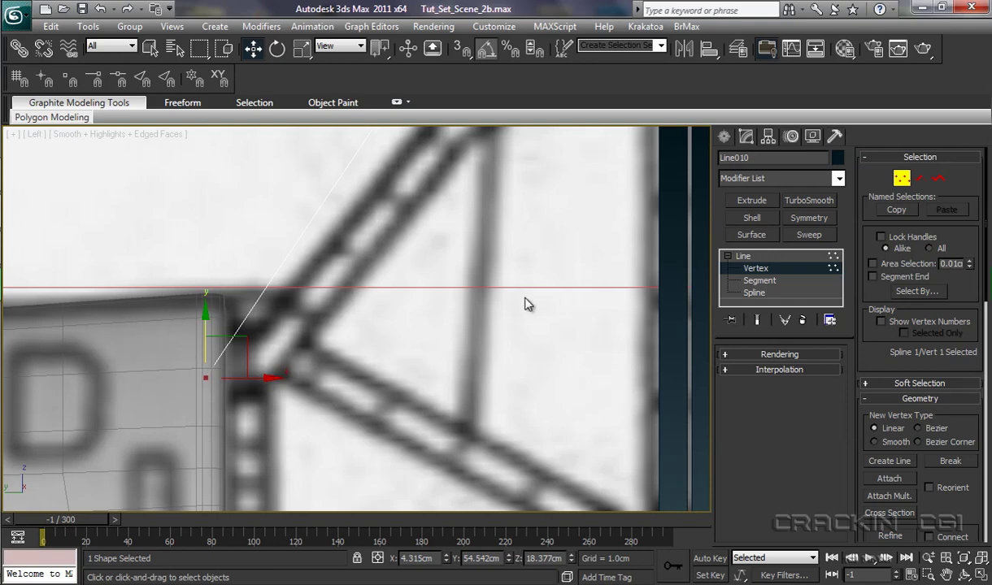
middle_drag(516, 278, 494, 394)
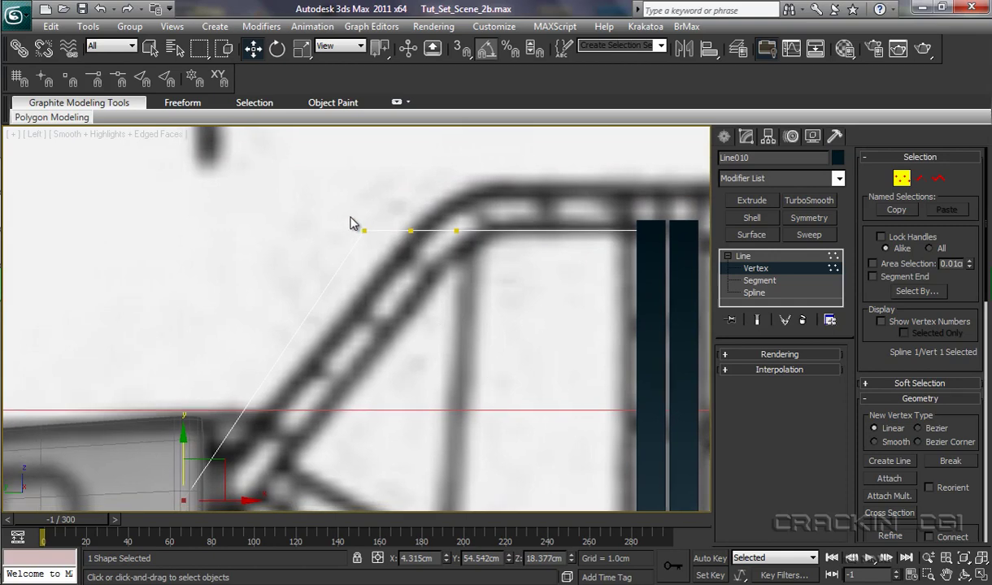
Move the second vertex onto the diagonal strut and make the corner vertex Smooth.
drag(356, 213, 363, 239)
drag(365, 171, 382, 225)
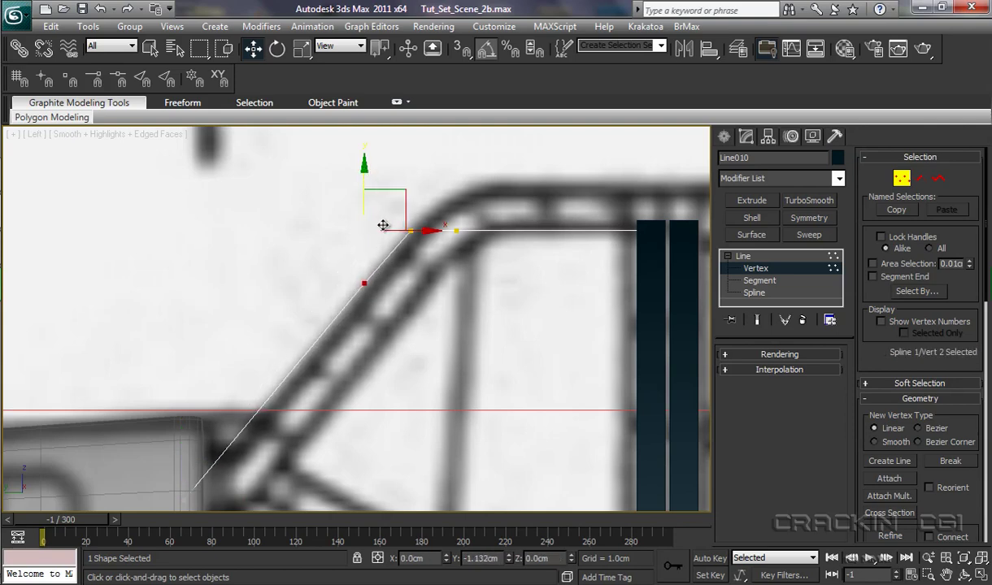
drag(383, 226, 384, 225)
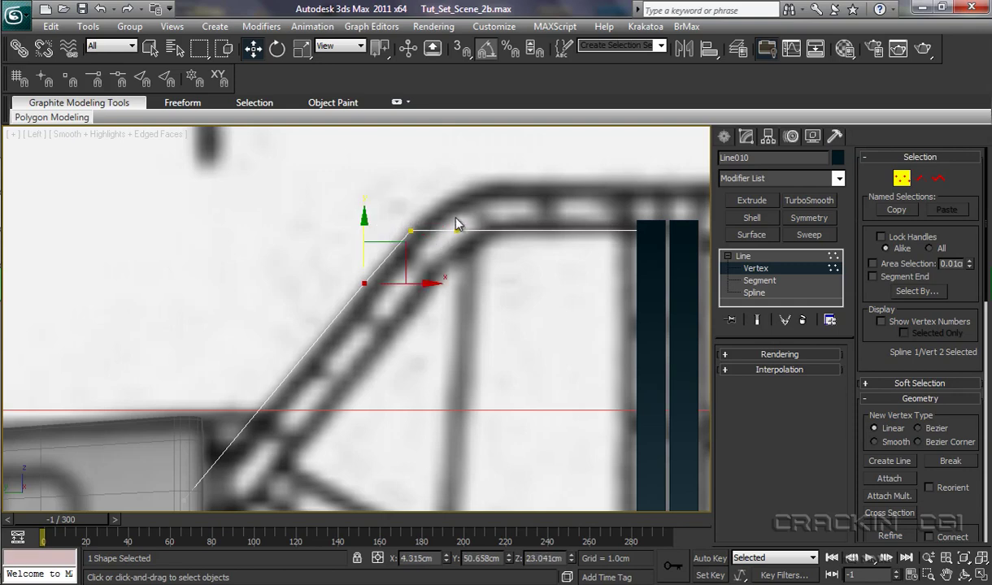
drag(402, 217, 424, 257)
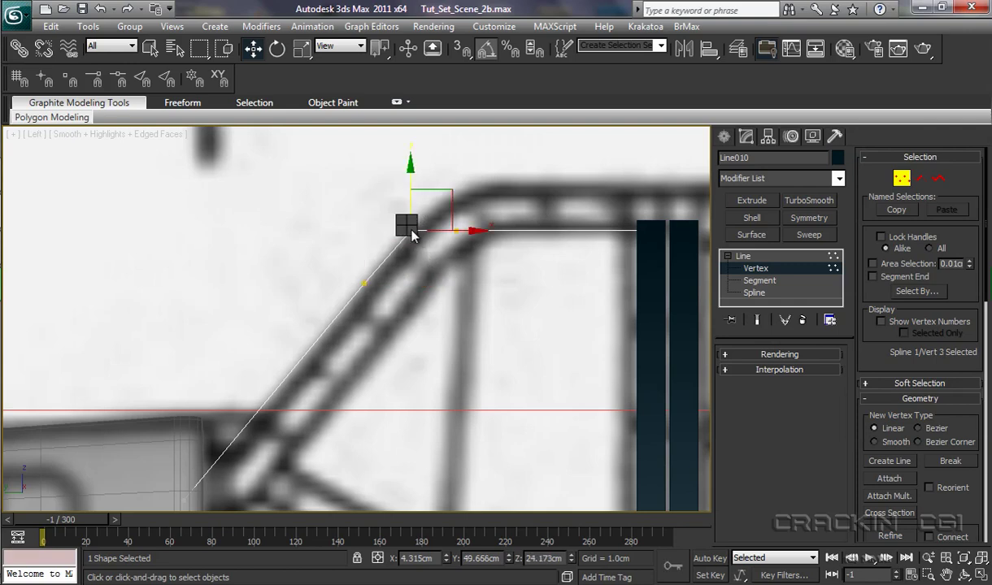
right_click(406, 225)
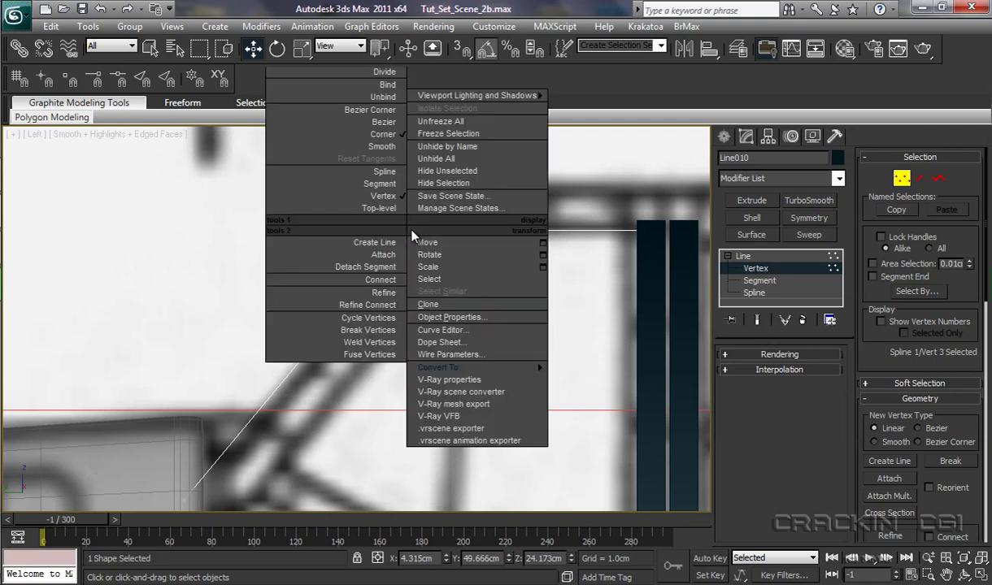
click(382, 147)
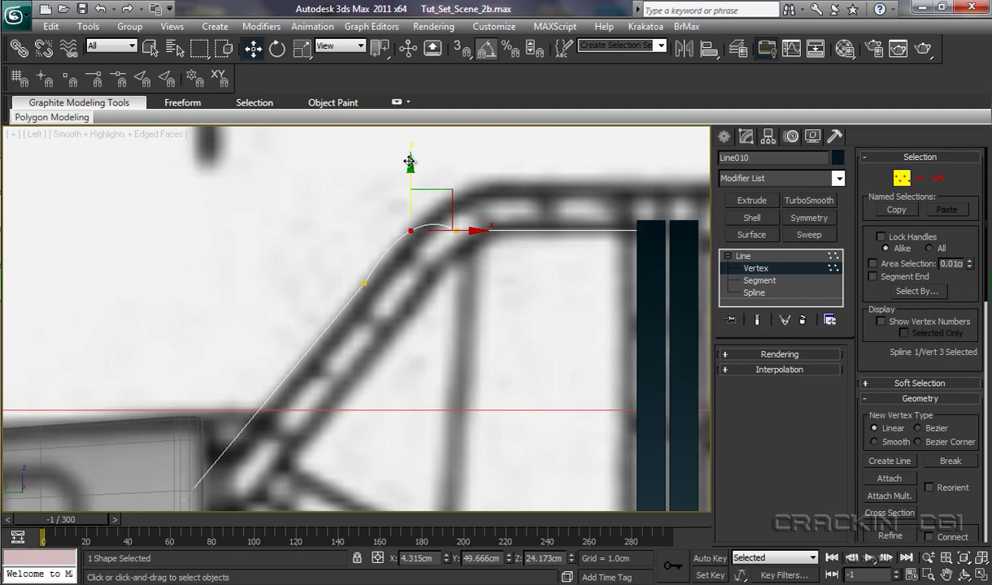
drag(409, 164, 411, 175)
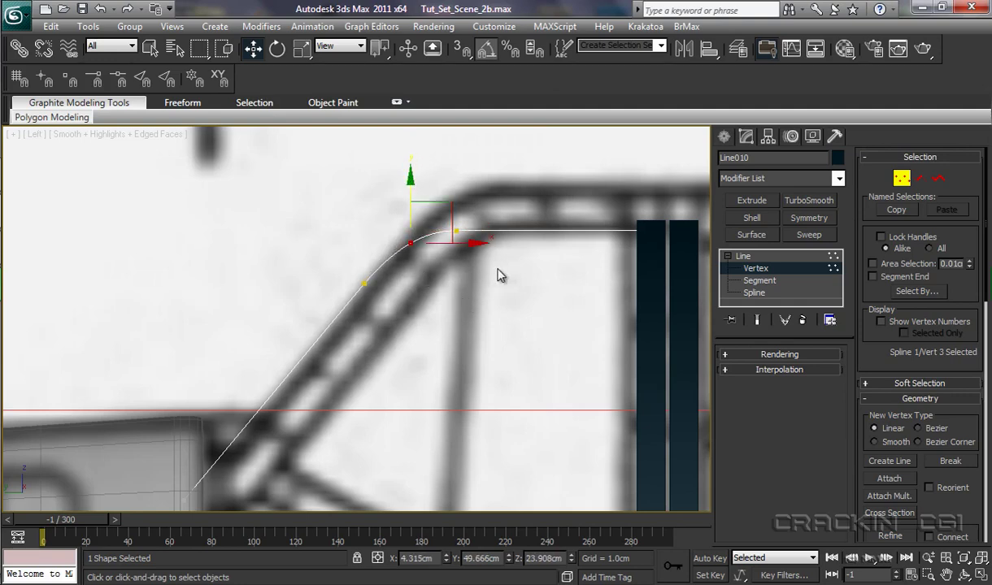
middle_drag(443, 370, 456, 353)
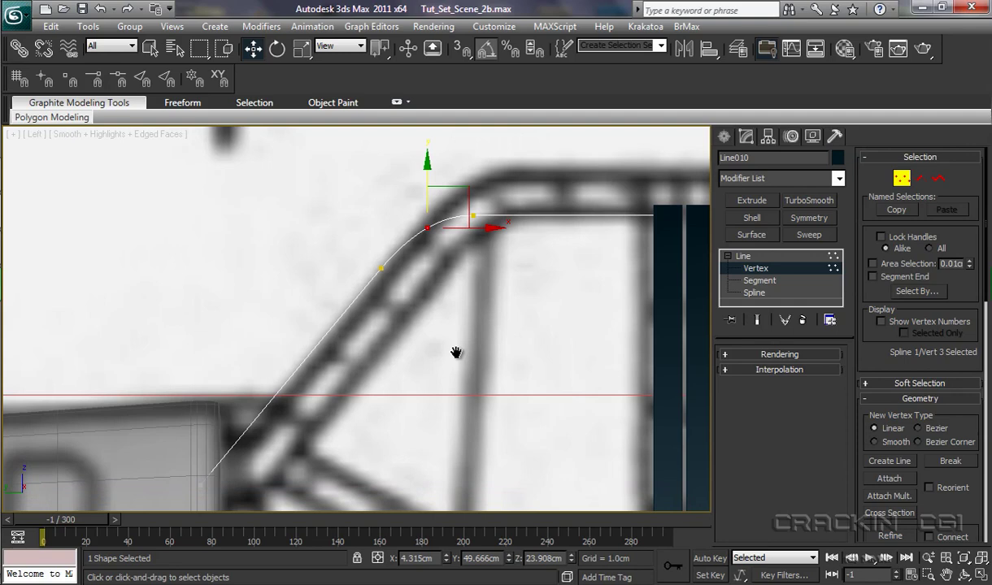
Sweep Line010 into a 0.3cm-radius Cylinder tube and lower it slightly to meet the frame.
click(746, 256)
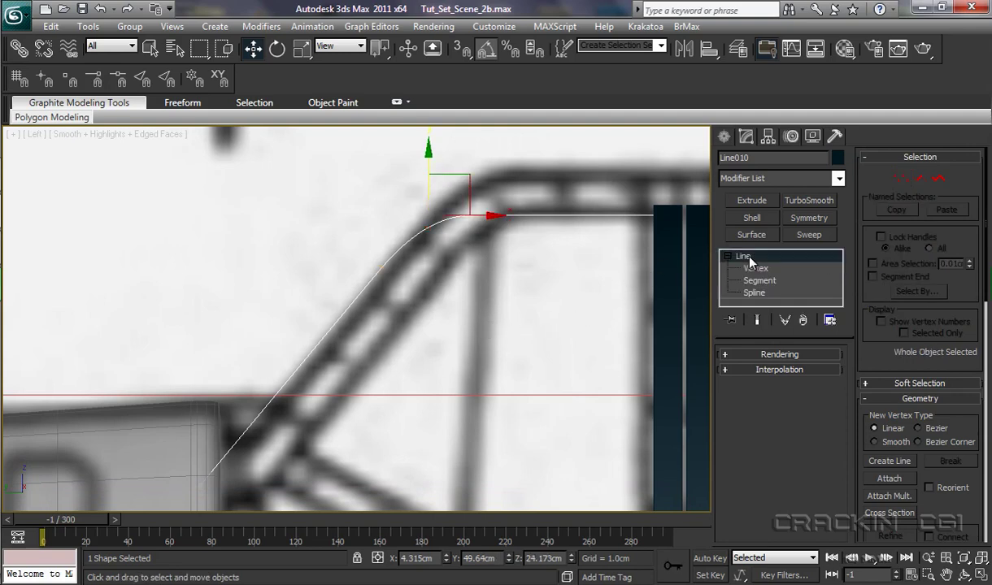
click(810, 235)
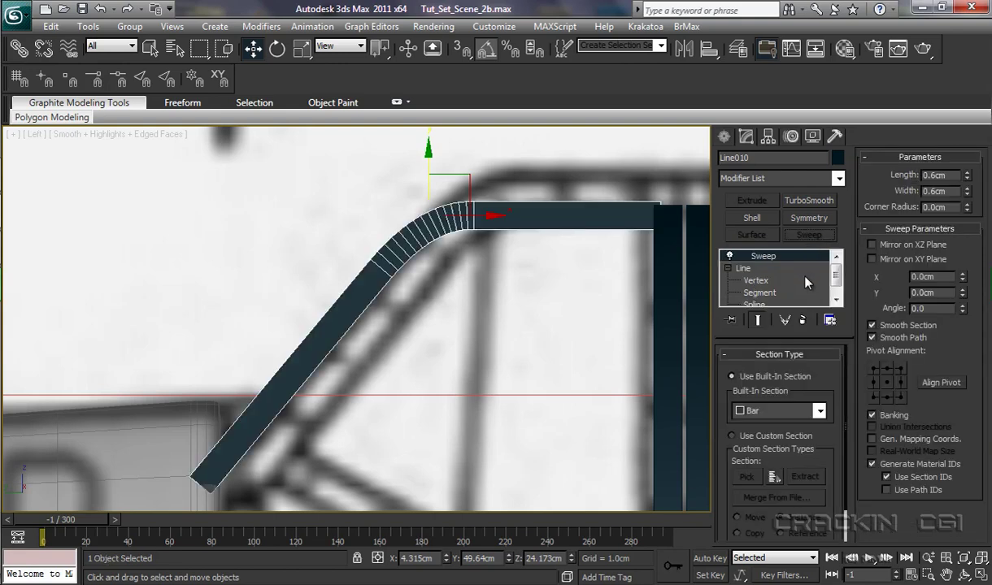
click(820, 411)
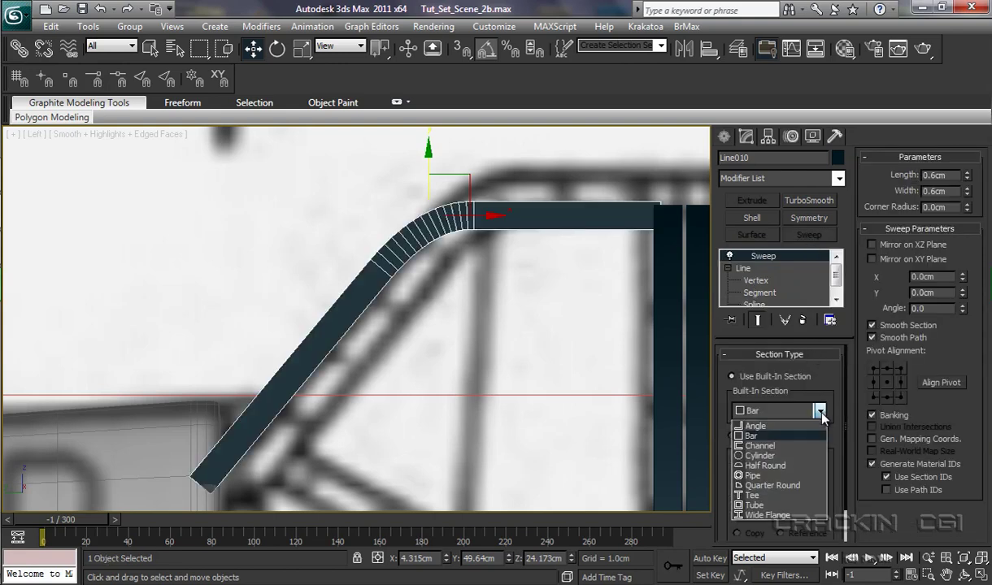
click(786, 455)
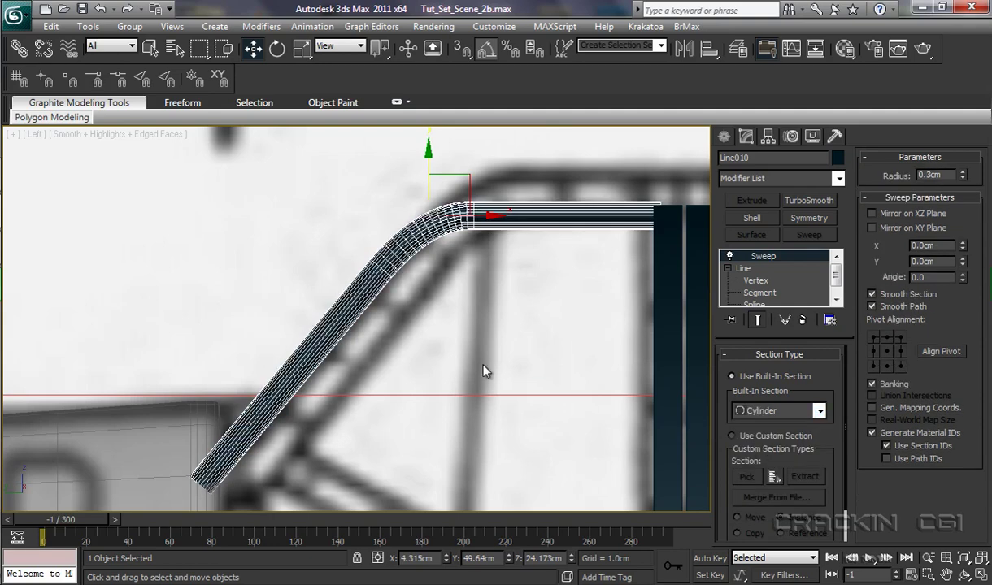
drag(428, 149, 429, 157)
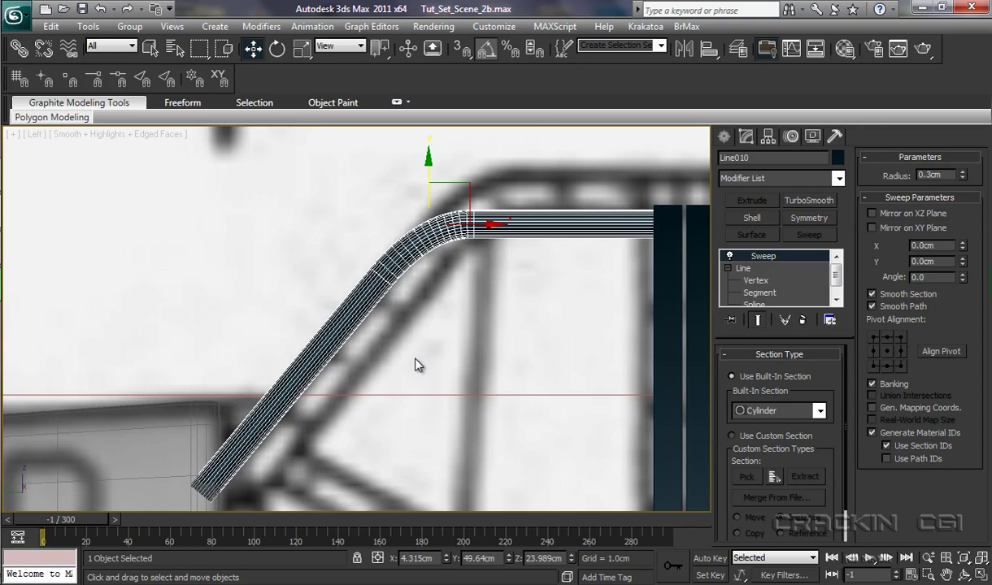
In Perspective, nudge the bent tube along X and Z until it fits against the frame.
key(p)
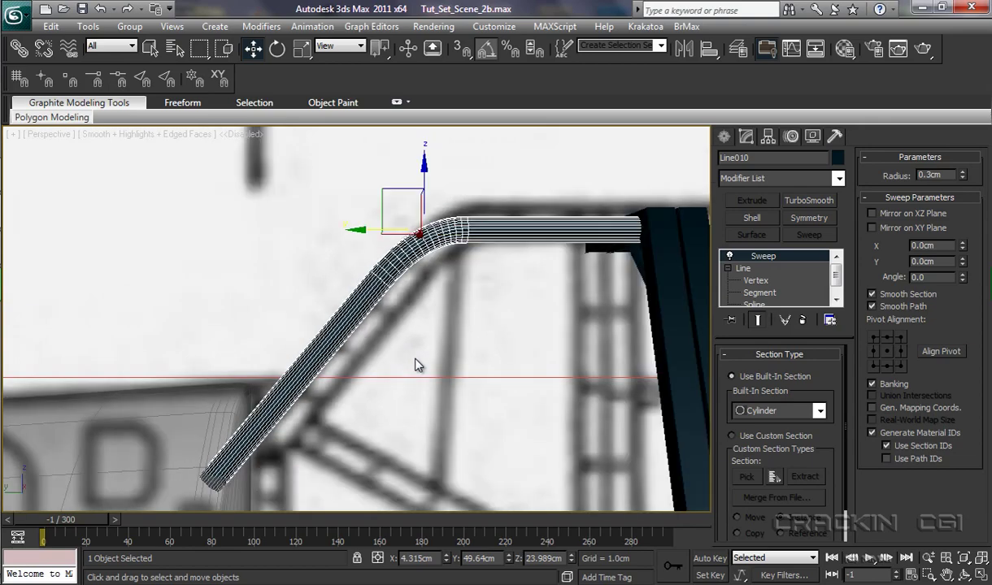
alt+middle_drag(459, 386, 591, 408)
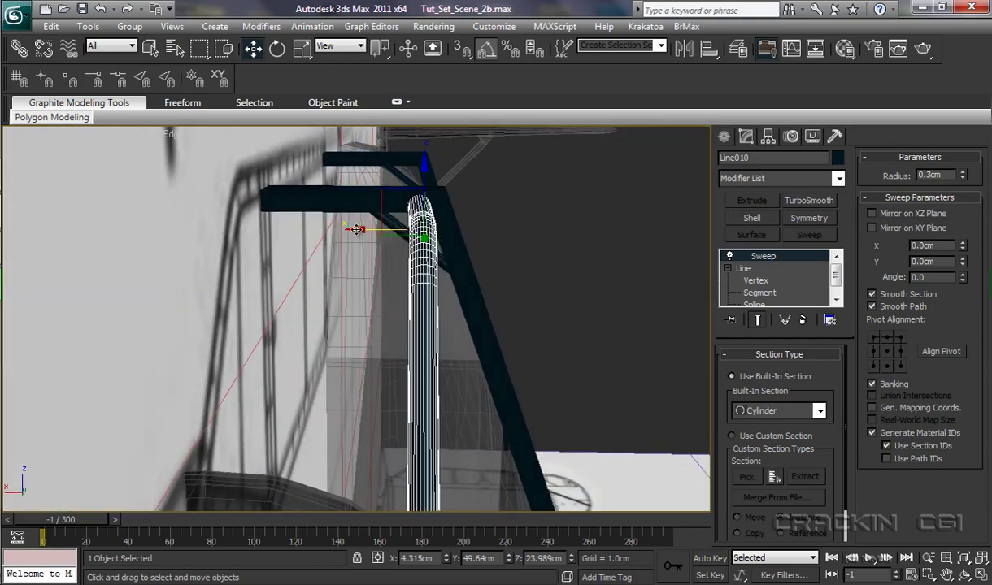
drag(359, 230, 376, 231)
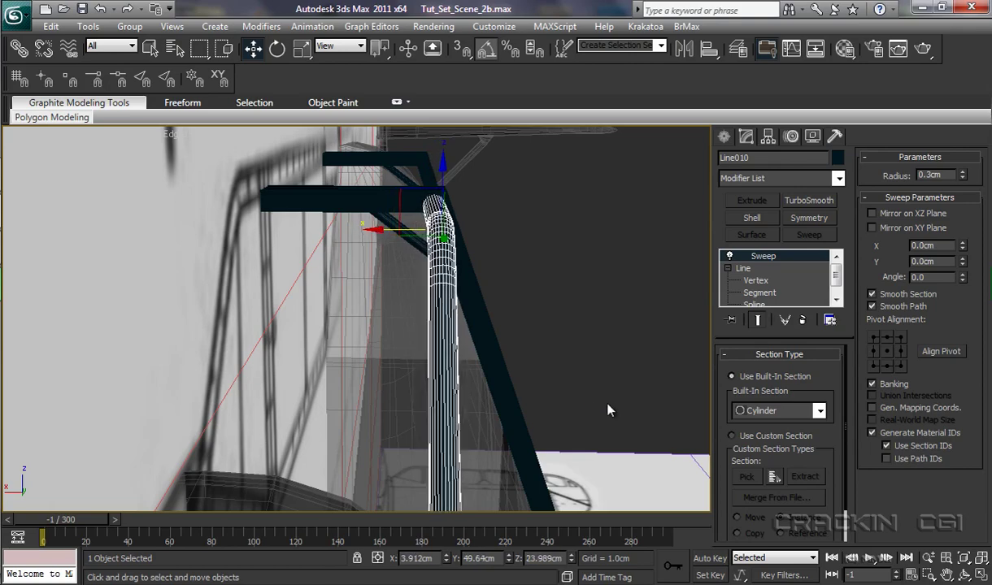
alt+middle_drag(579, 382, 563, 396)
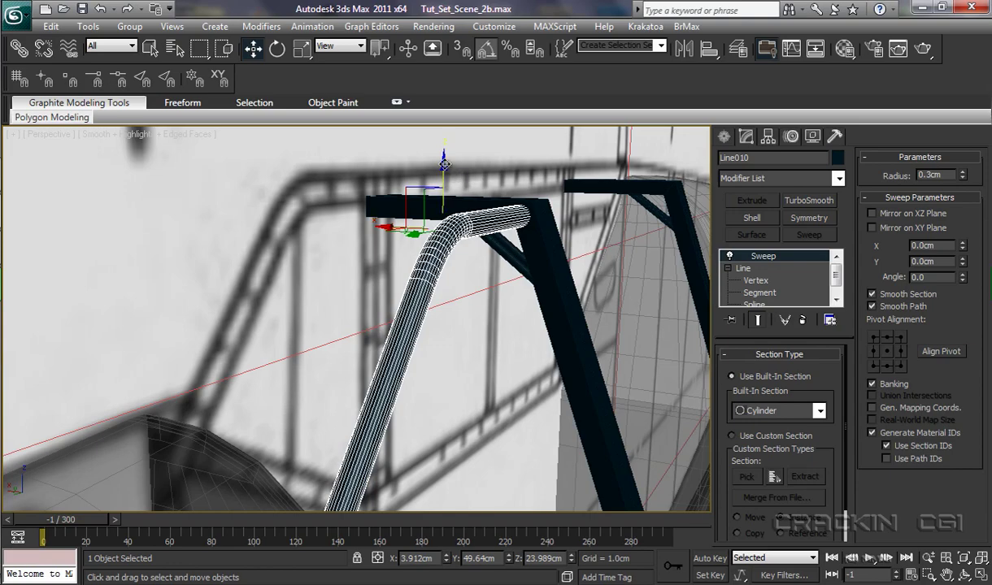
drag(445, 164, 445, 163)
alt+middle_drag(488, 293, 551, 312)
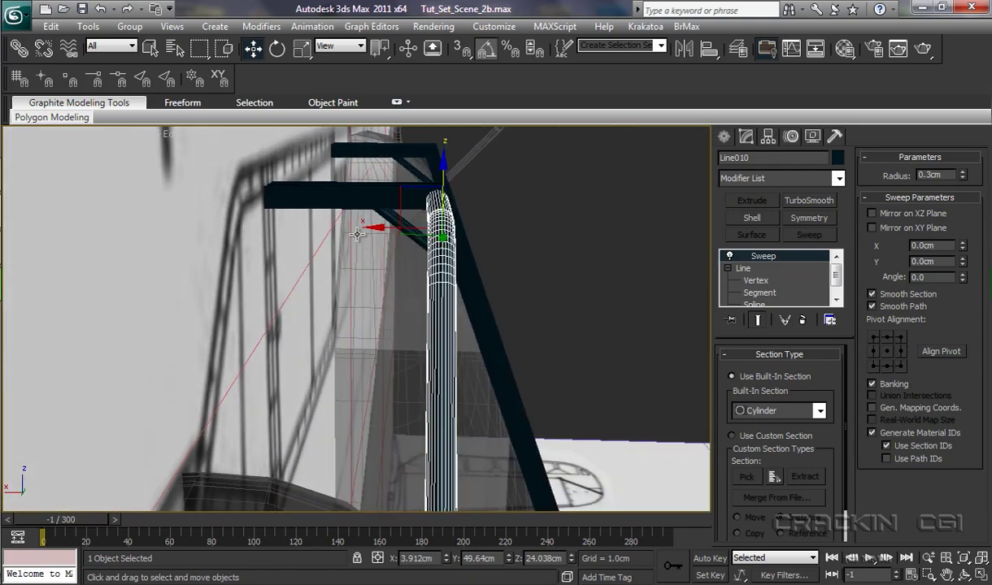
drag(356, 232, 382, 228)
alt+middle_drag(468, 297, 316, 324)
alt+middle_drag(460, 350, 547, 333)
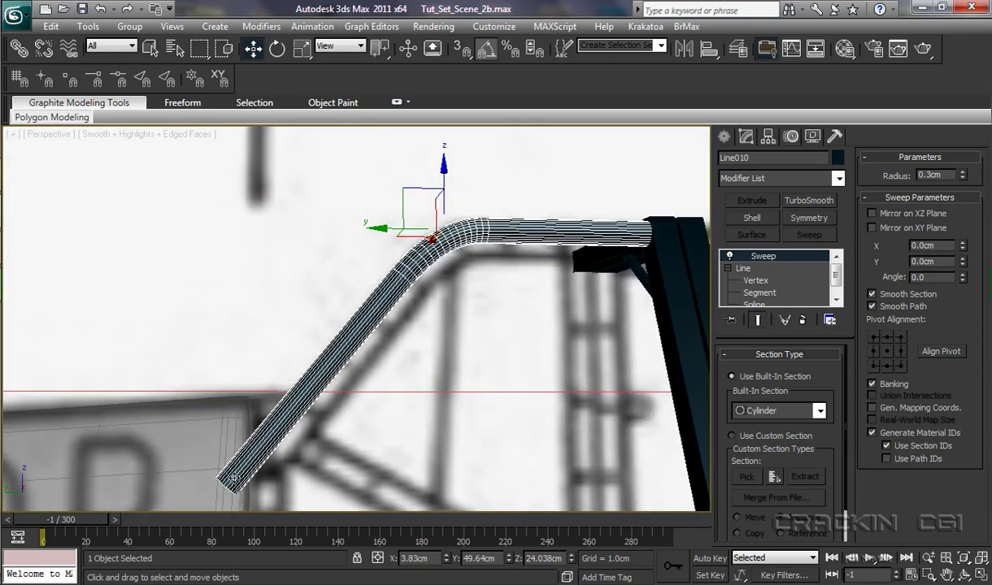
Save the scene and reduce the tube's sweep radius to 0.25cm.
key(ctrl+s)
drag(963, 176, 965, 182)
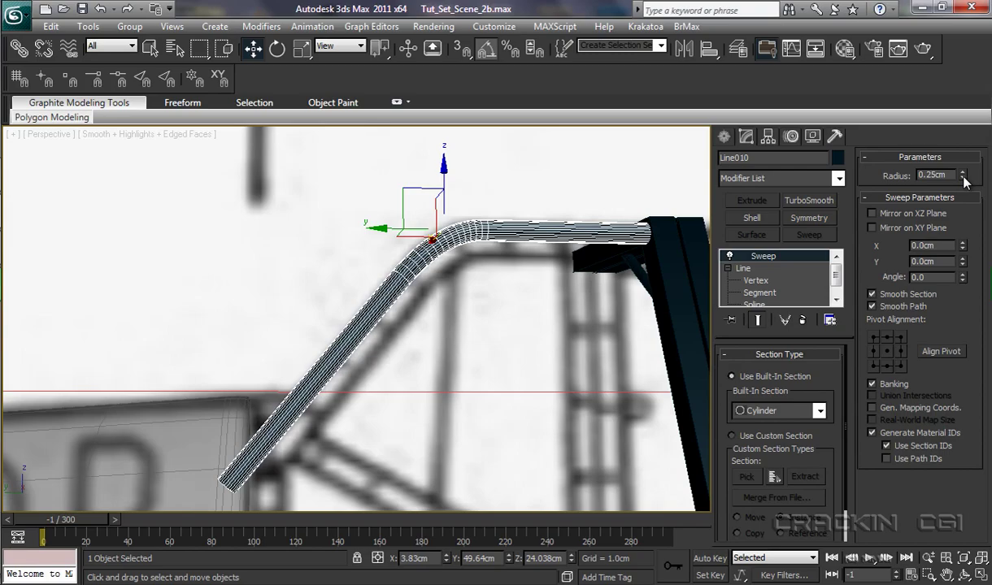
alt+middle_drag(476, 421, 370, 376)
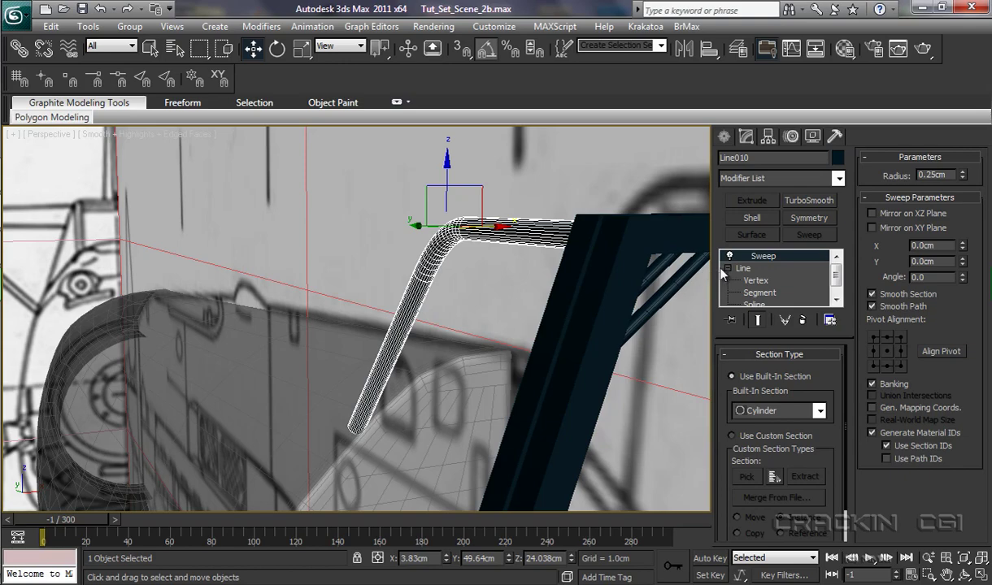
Convert the swept tube to an Editable Poly and Shift-drag a copy along X.
right_click(411, 308)
mouse_move(456, 449)
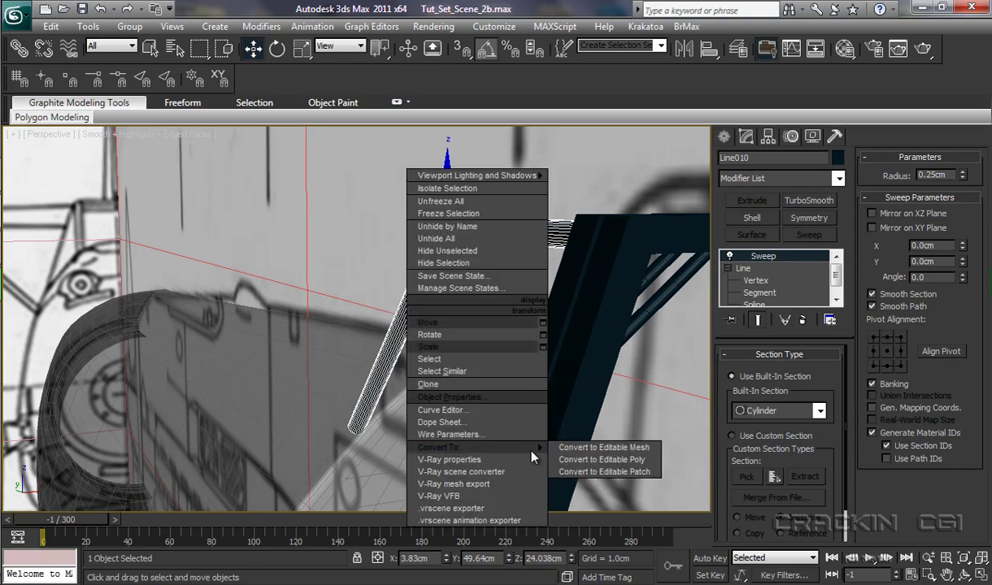
click(589, 459)
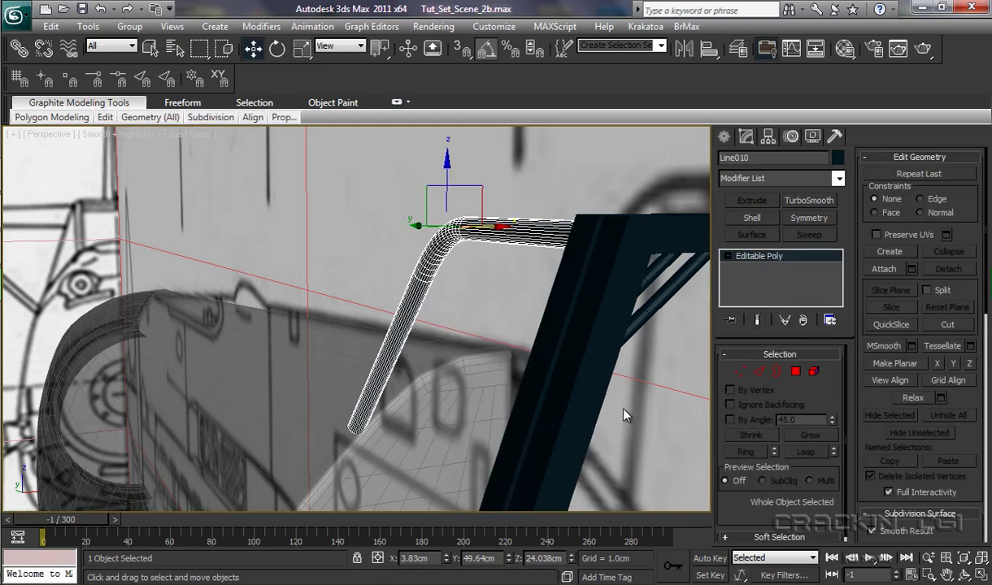
alt+middle_drag(593, 388, 563, 473)
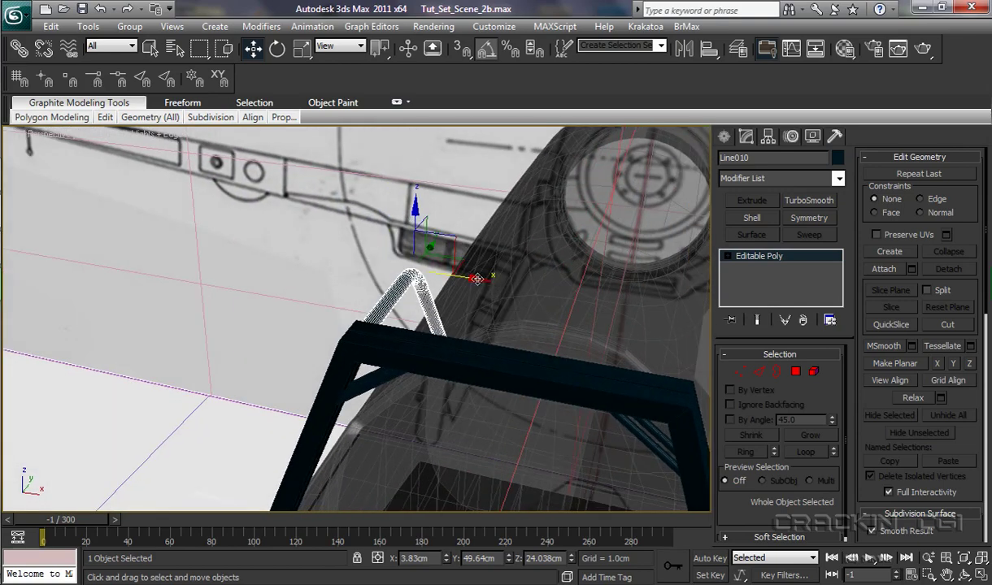
shift+drag(474, 279, 734, 398)
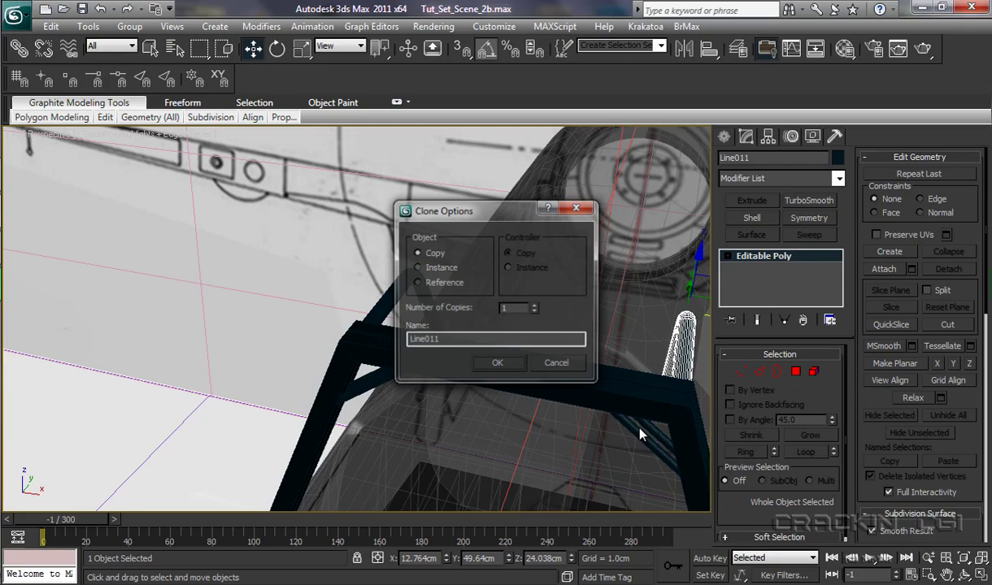
Create one Copy named Line011 and check it beside the original tube.
click(498, 364)
mouse_move(602, 407)
alt+middle_down()
mouse_move(547, 426)
mouse_move(449, 423)
mouse_move(389, 395)
mouse_move(557, 411)
mouse_move(380, 412)
mouse_move(428, 255)
mouse_move(488, 303)
mouse_move(467, 305)
mouse_move(474, 319)
mouse_move(516, 329)
mouse_move(386, 361)
mouse_move(465, 381)
mouse_move(435, 380)
mouse_move(435, 337)
mouse_move(438, 361)
mouse_move(481, 373)
mouse_move(573, 375)
alt+middle_up()
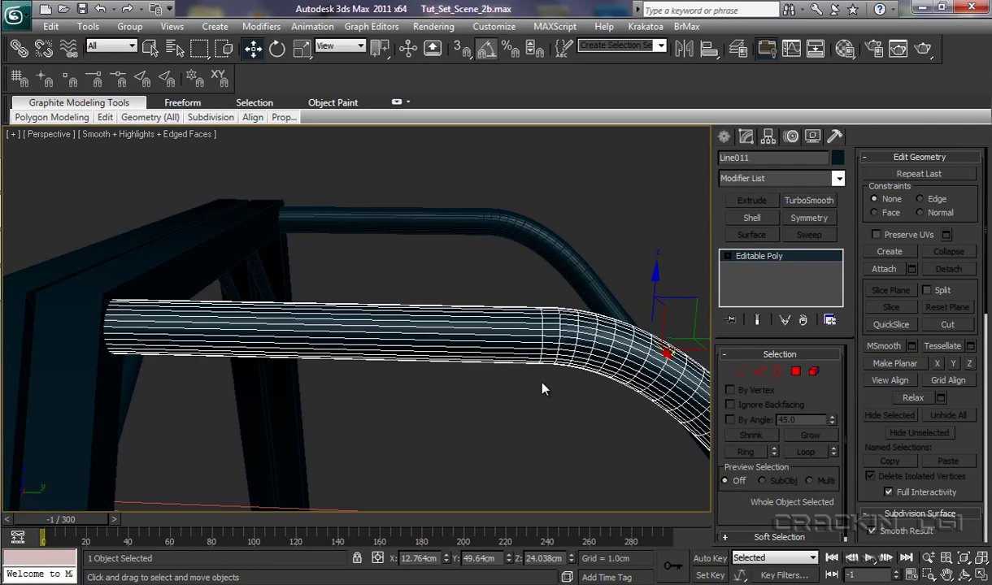
In Top view, draw a straight line, Line012, from the right pole to the left pole.
key(t)
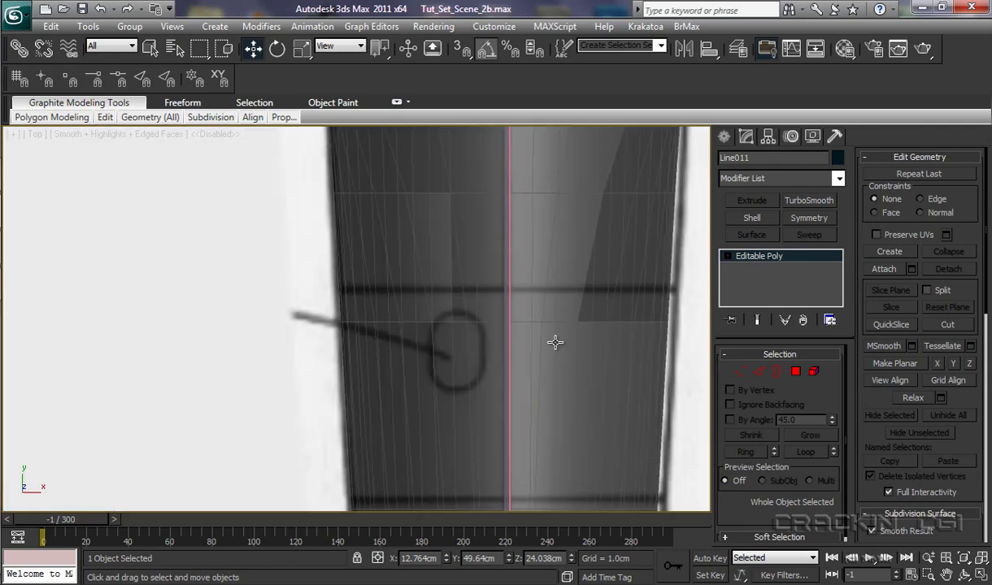
key(z)
middle_drag(471, 378, 640, 374)
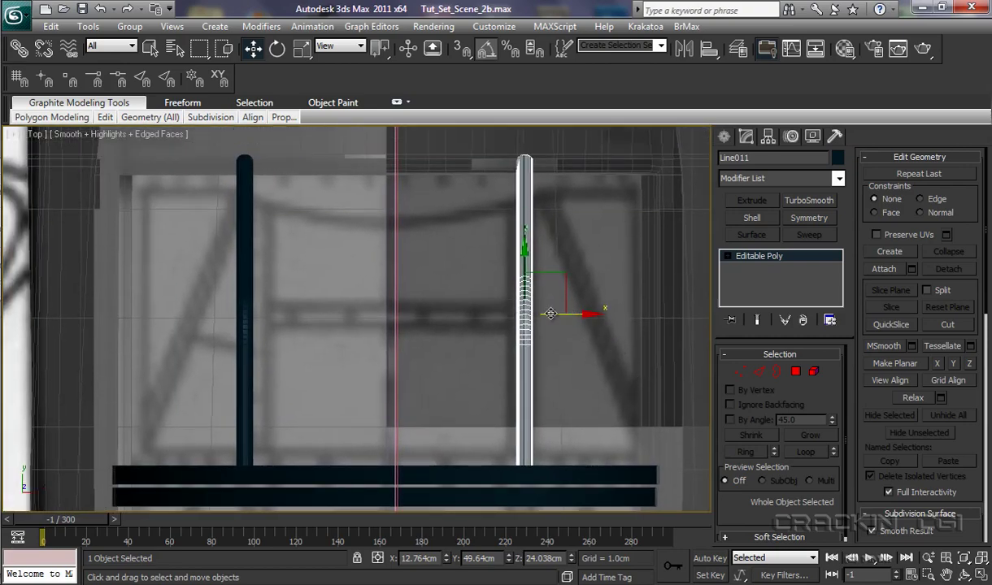
click(724, 137)
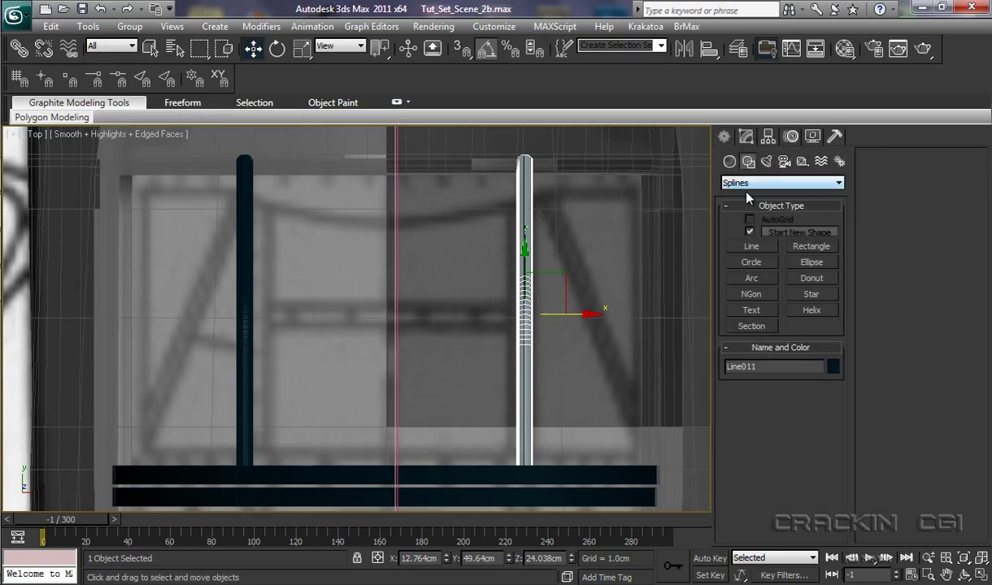
click(751, 248)
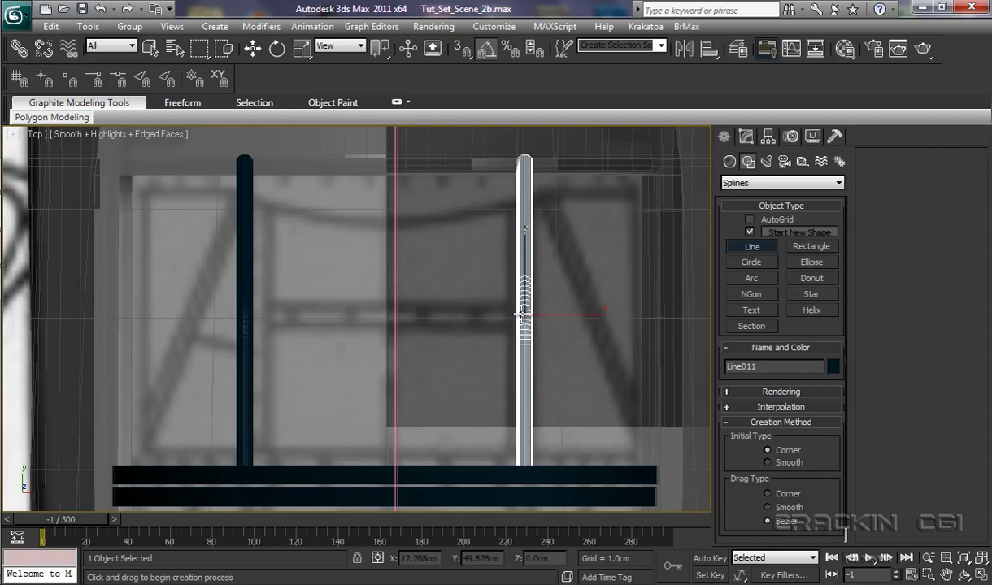
click(522, 312)
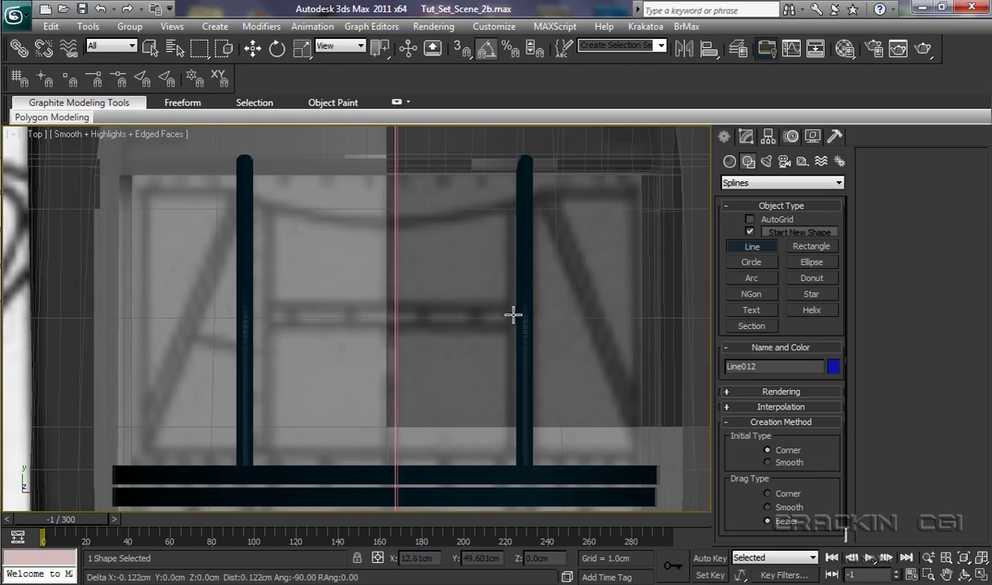
click(243, 313)
right_click(293, 269)
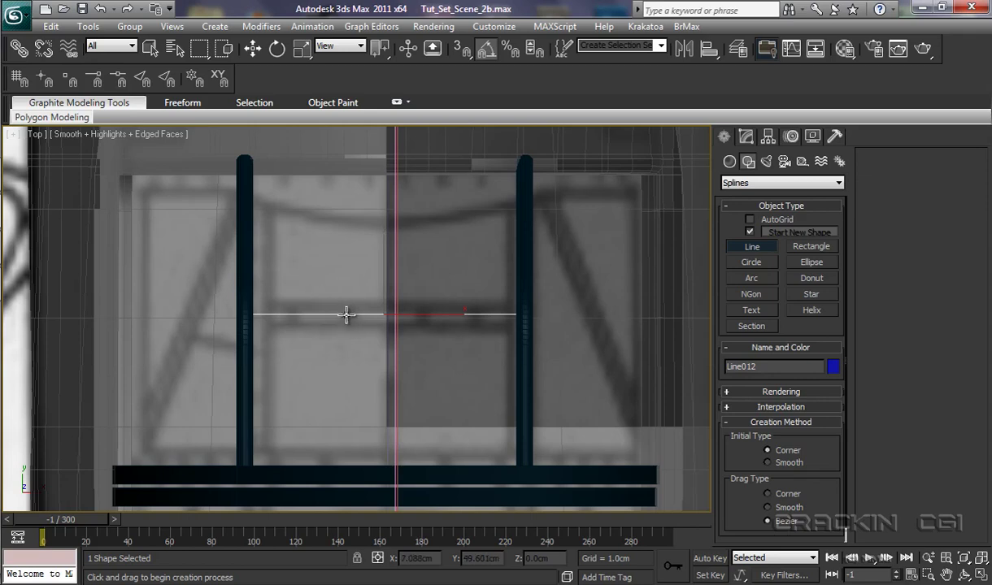
Convert Line012 to an editable spline and sweep it into a 0.25cm-radius tube.
right_click(347, 313)
right_click(343, 327)
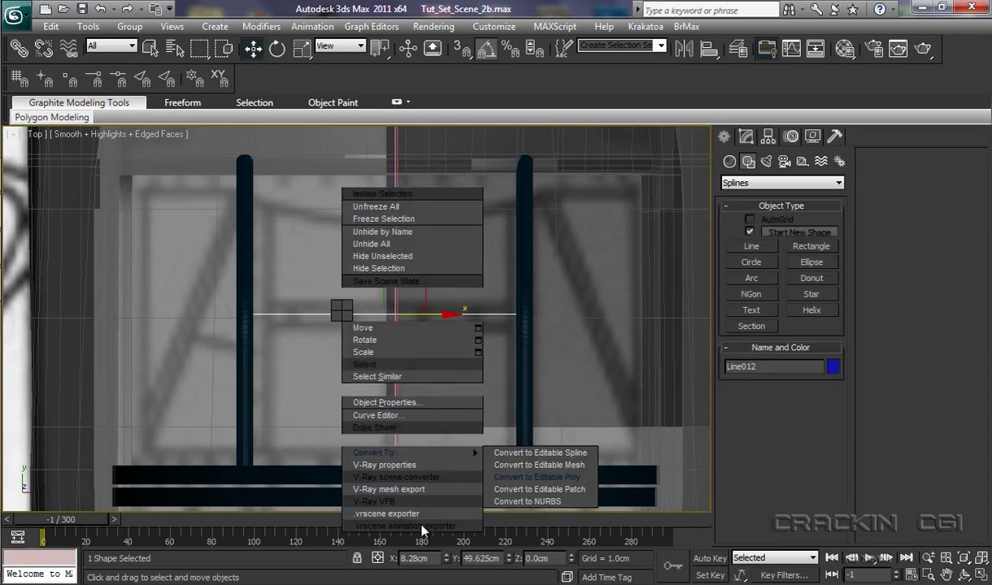
click(520, 455)
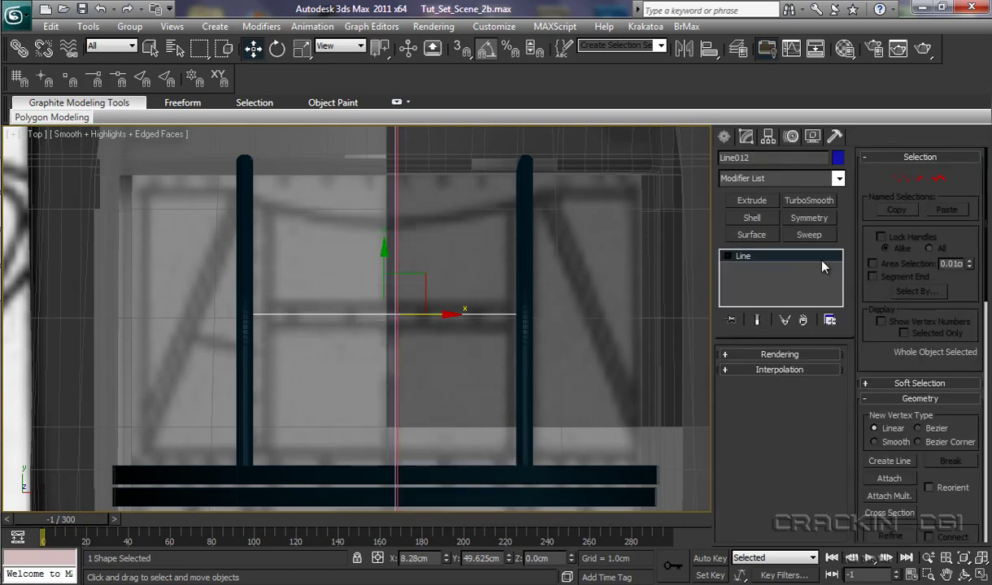
click(809, 235)
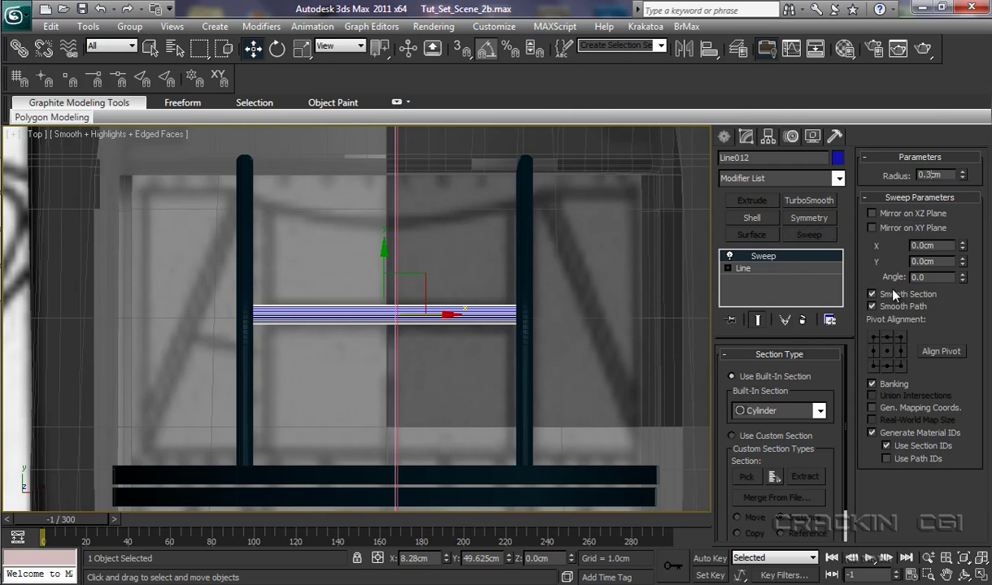
key(BackSpace)
text(25)
key(Return)
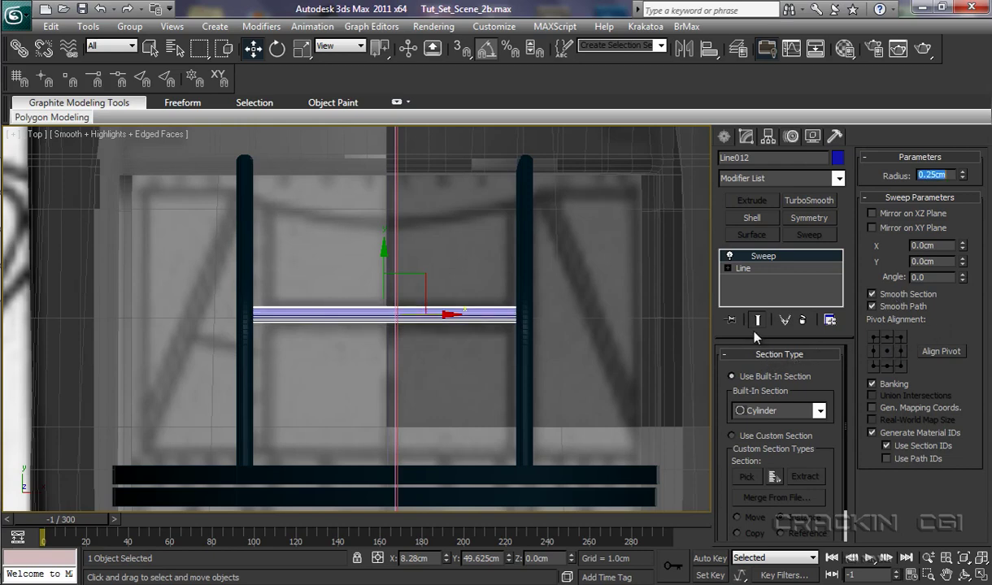
Collapse the crossbar tube to an Editable Poly.
right_click(378, 316)
mouse_move(428, 453)
click(543, 465)
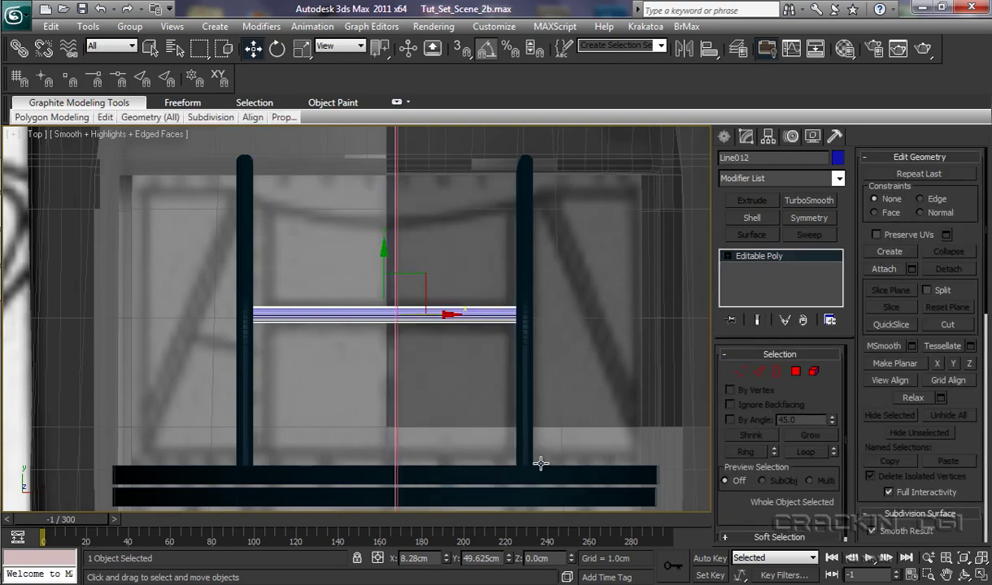
In the Left view, raise the Line012 crossbar up to the canopy top.
key(z)
key(z)
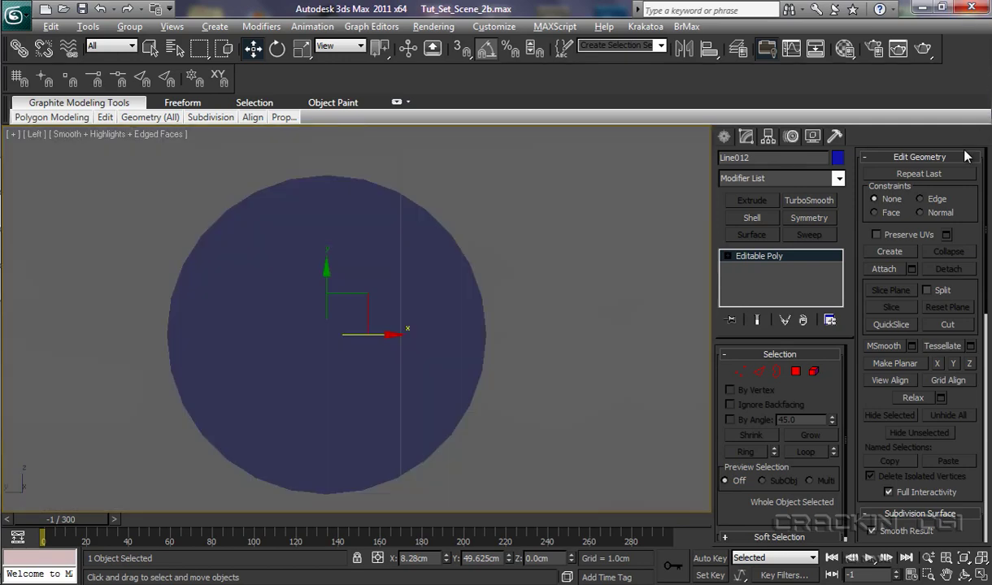
scroll(635, 215, down, 10)
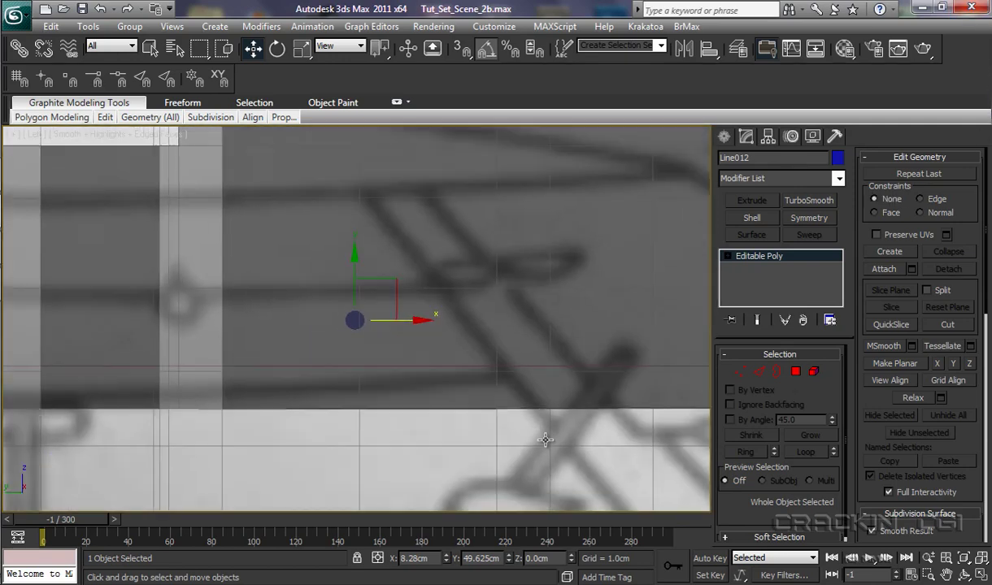
scroll(538, 443, down, 5)
scroll(552, 301, down, 4)
scroll(559, 341, down, 5)
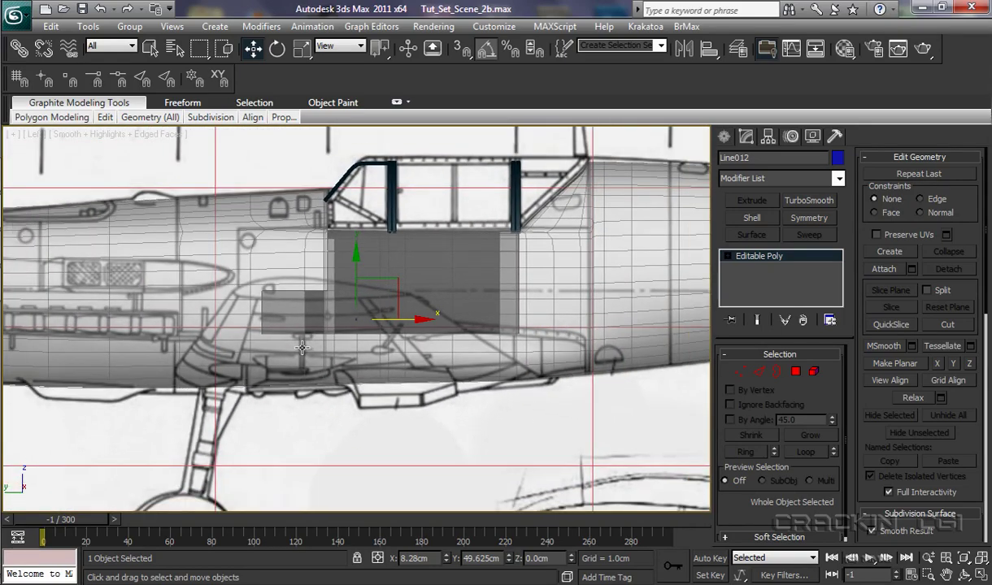
middle_drag(383, 252, 405, 288)
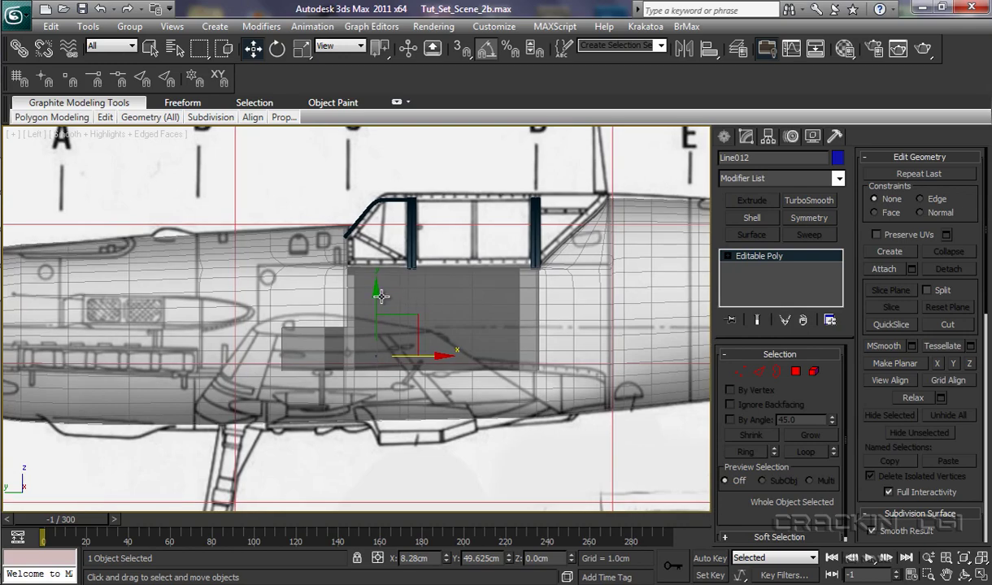
drag(381, 297, 399, 135)
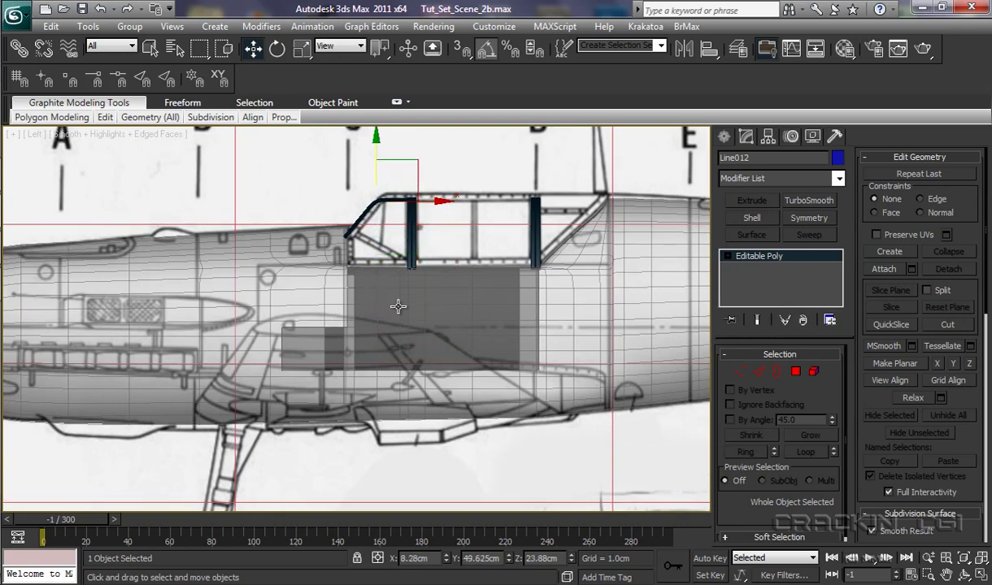
scroll(412, 242, up, 10)
middle_drag(447, 288, 447, 369)
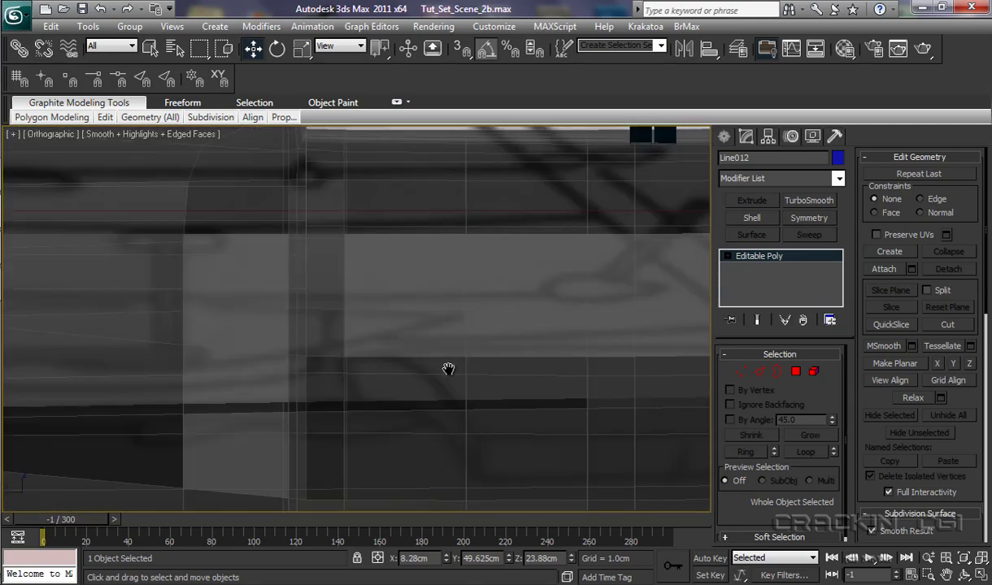
In Perspective, lower the crossbar to Z 23.768cm so it rests on both bent tubes.
key(p)
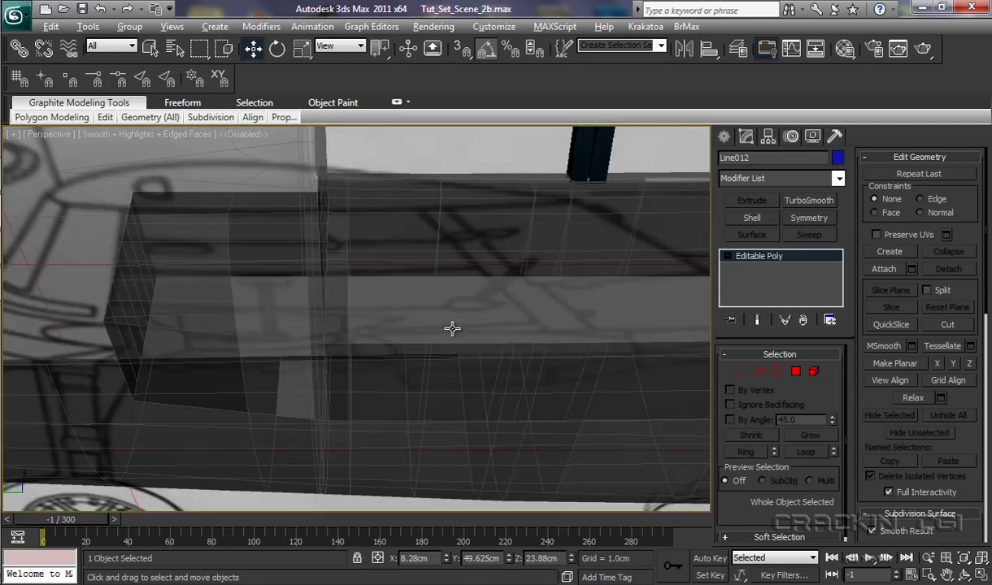
scroll(453, 328, down, 3)
middle_drag(451, 359, 471, 440)
scroll(478, 378, up, 3)
scroll(478, 379, down, 3)
alt+middle_drag(476, 398, 216, 385)
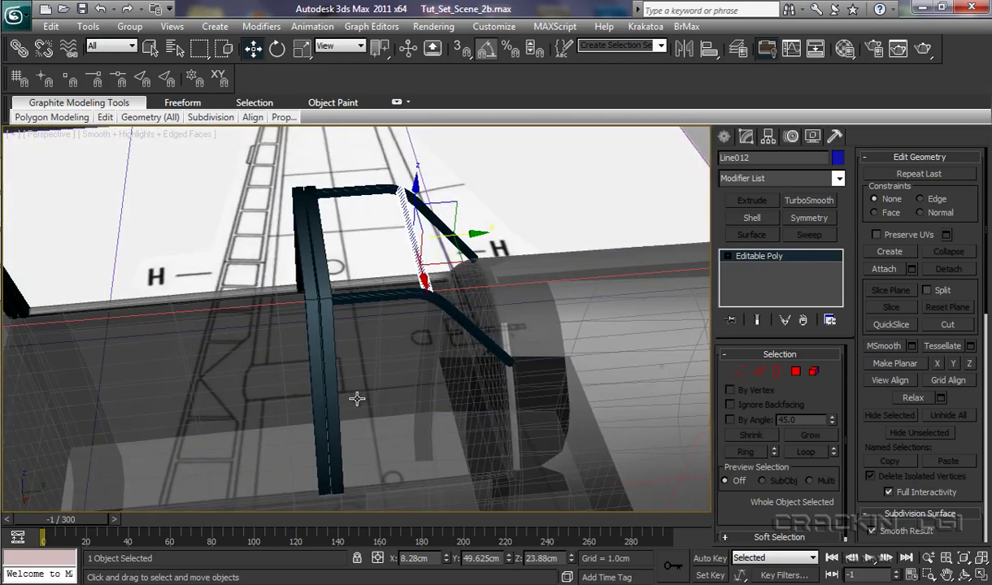
scroll(380, 377, up, 6)
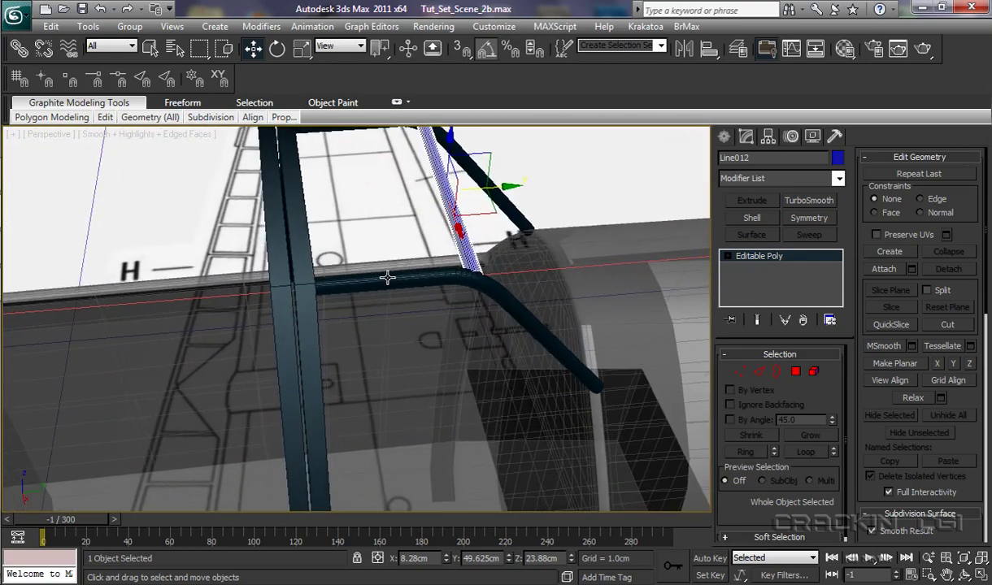
alt+middle_drag(496, 348, 356, 491)
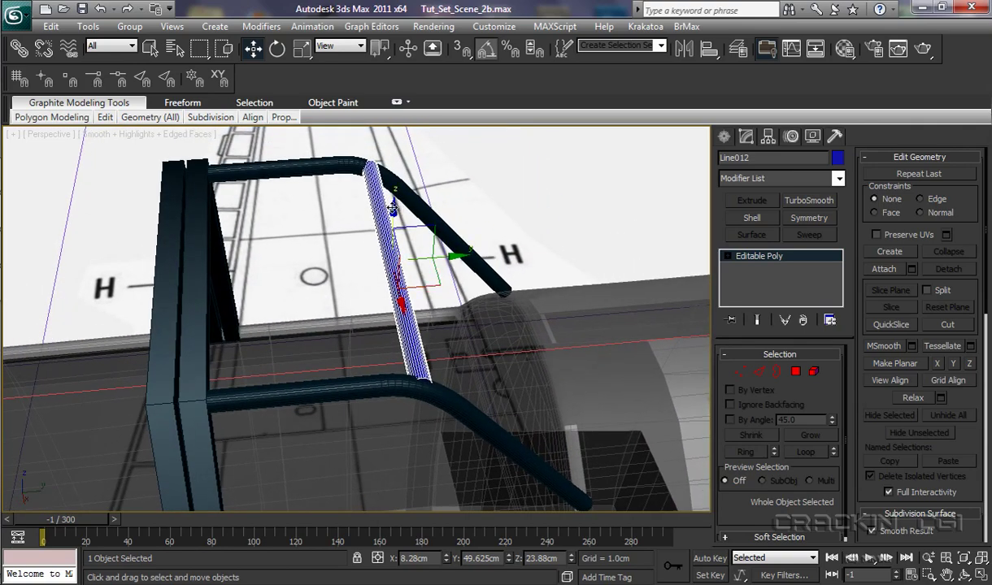
mouse_move(393, 209)
mouse_down()
mouse_move(394, 240)
mouse_move(393, 213)
mouse_up()
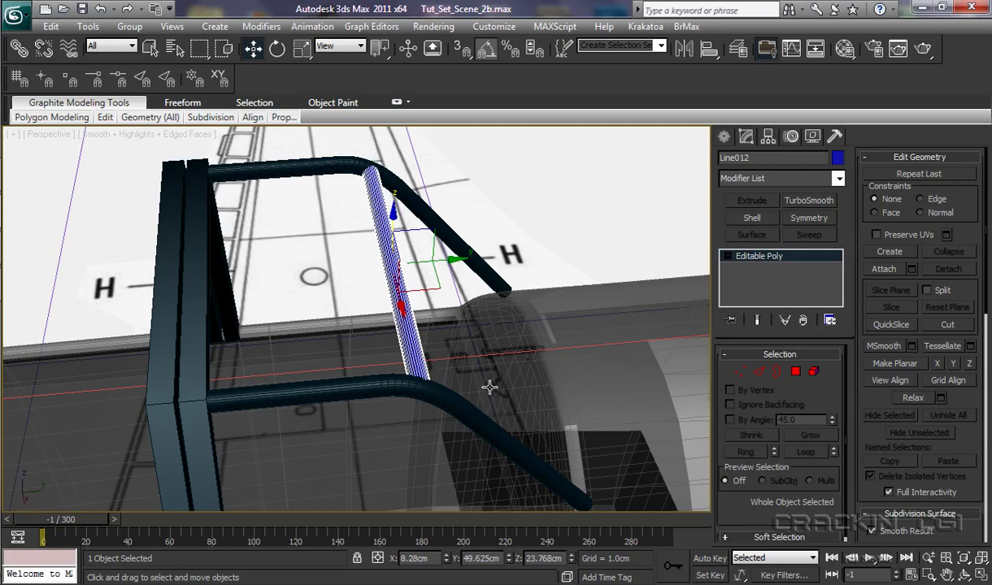
mouse_move(472, 374)
alt+middle_down()
mouse_move(474, 390)
mouse_move(344, 374)
mouse_move(354, 359)
mouse_move(417, 363)
alt+middle_up()
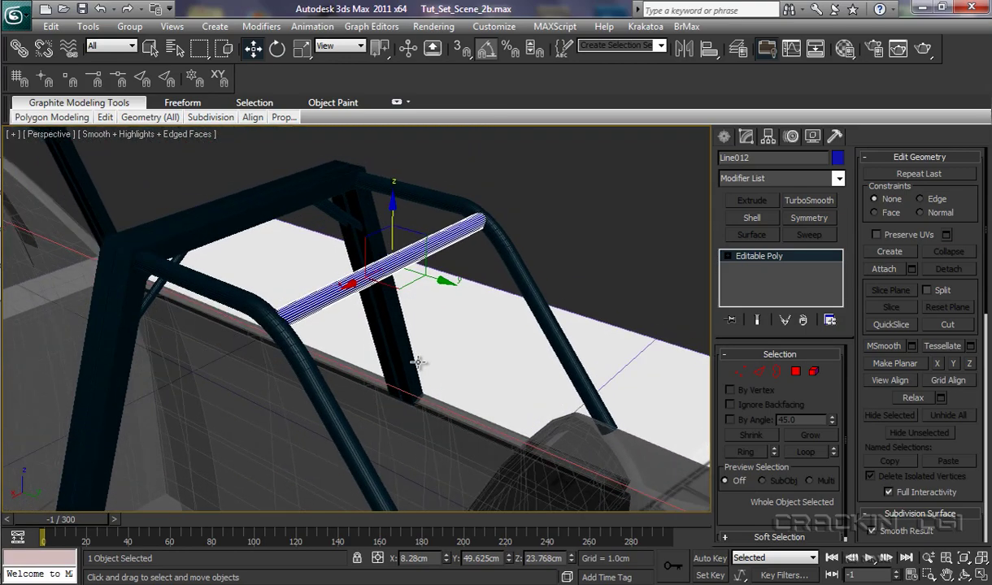
Attach the far and near curved tubes and the cross tube to Line009, then select the Fuselage.
click(602, 208)
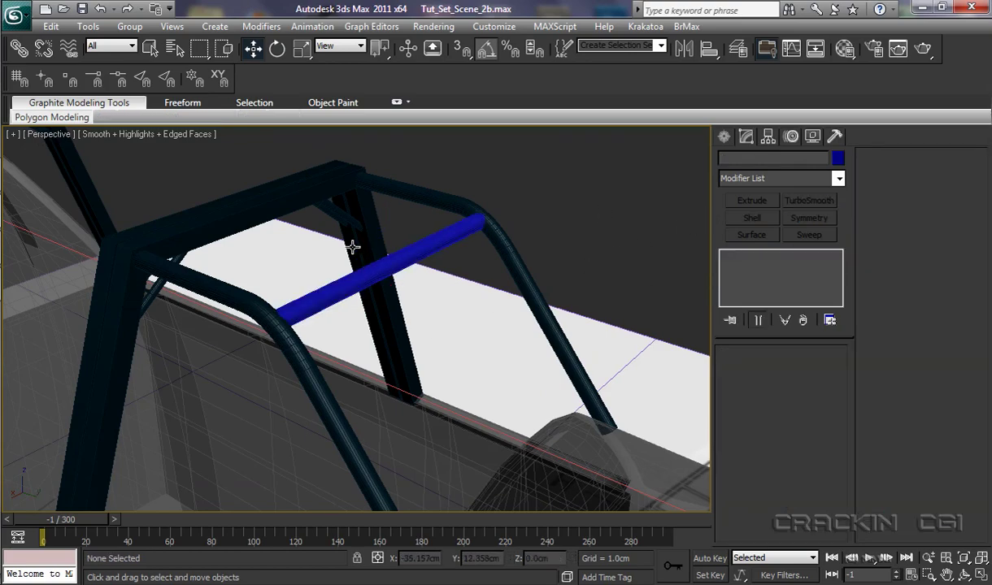
click(294, 195)
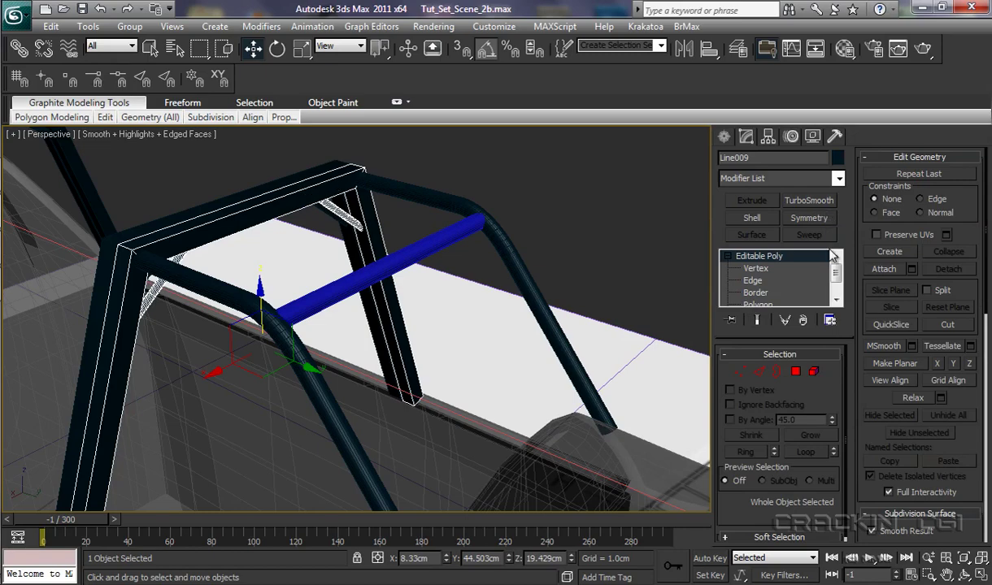
click(884, 271)
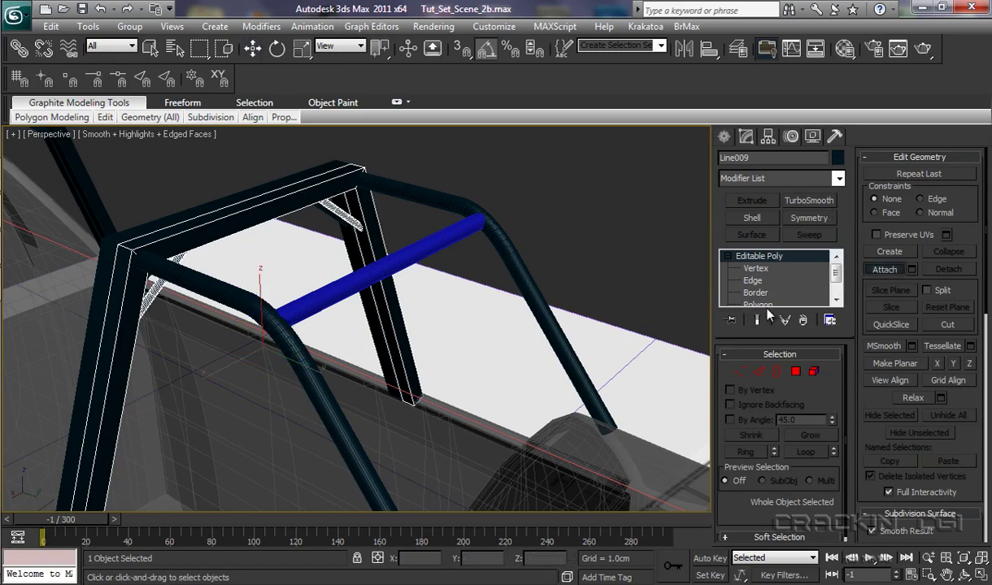
click(417, 193)
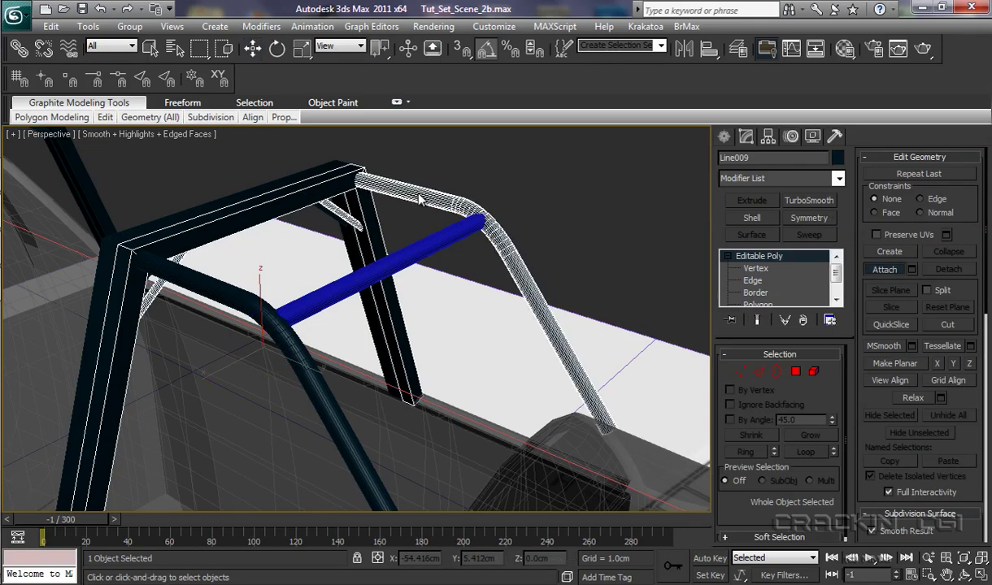
click(231, 291)
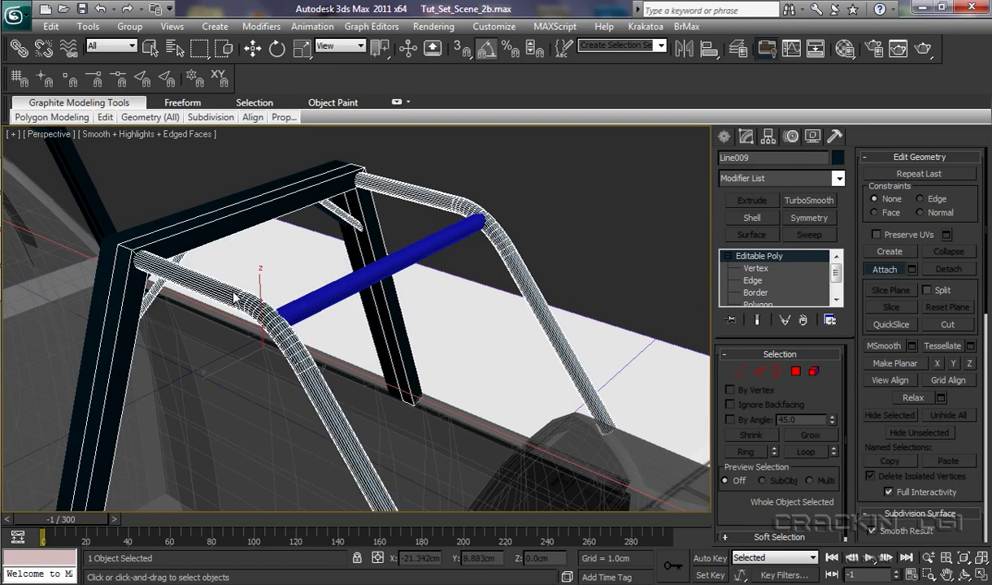
click(335, 286)
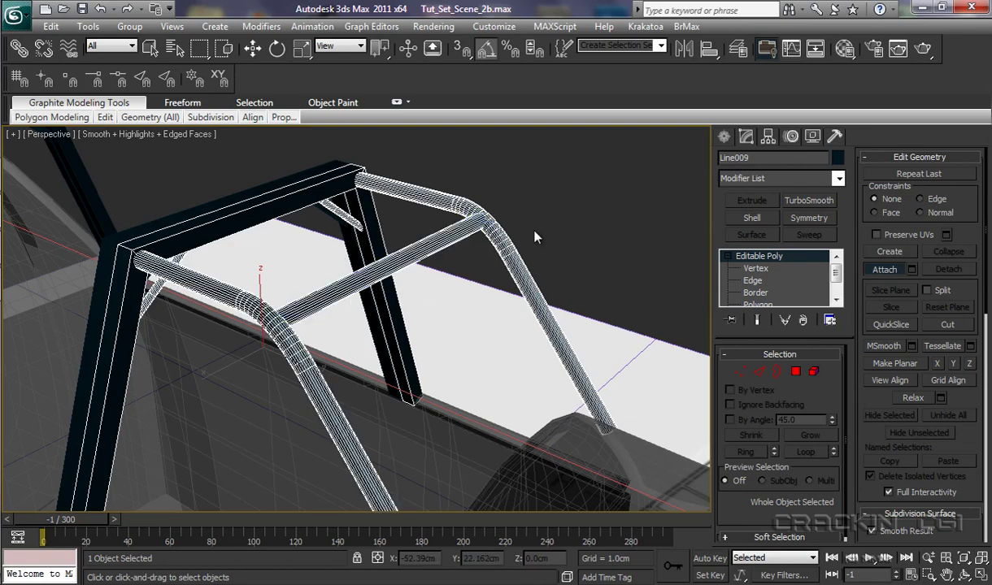
click(878, 270)
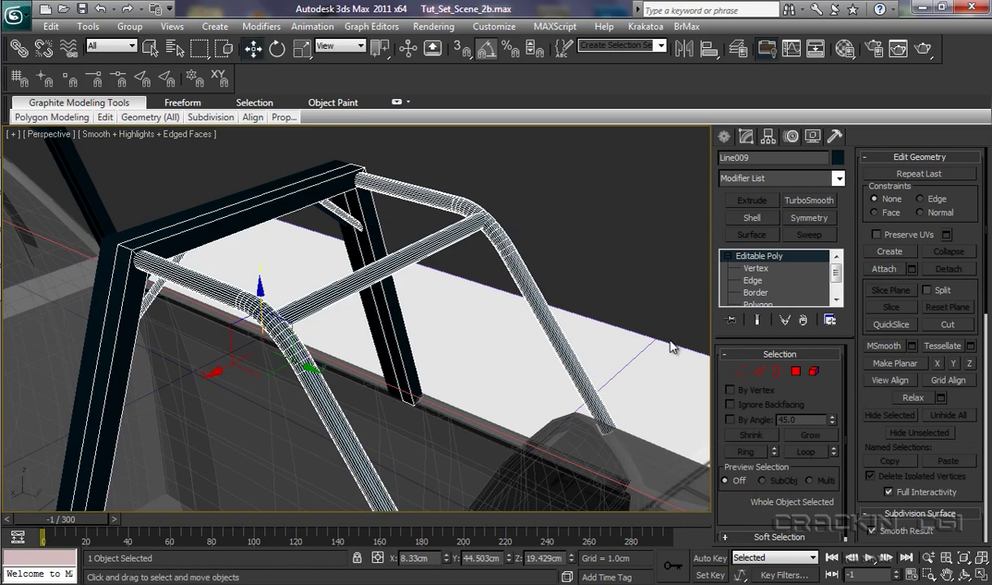
click(666, 290)
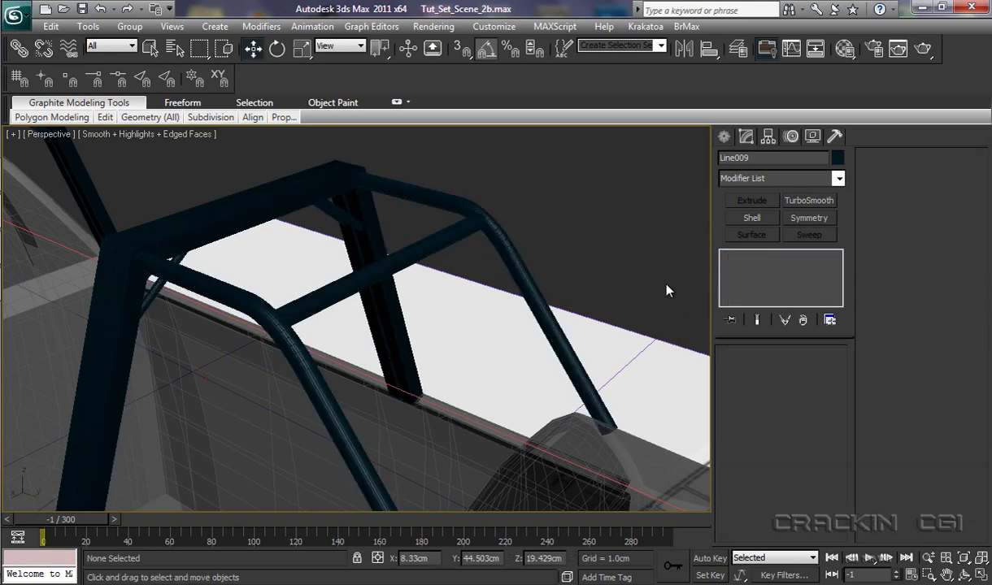
click(621, 456)
Turn off See-Through on the Fuselage with Alt+X and orbit around it.
key(alt+x)
alt+middle_drag(564, 441, 618, 443)
alt+middle_drag(534, 440, 504, 398)
Select the Line009 cockpit frame and view it centred from the Top view.
click(445, 231)
alt+middle_drag(424, 330, 607, 314)
alt+middle_drag(439, 357, 429, 454)
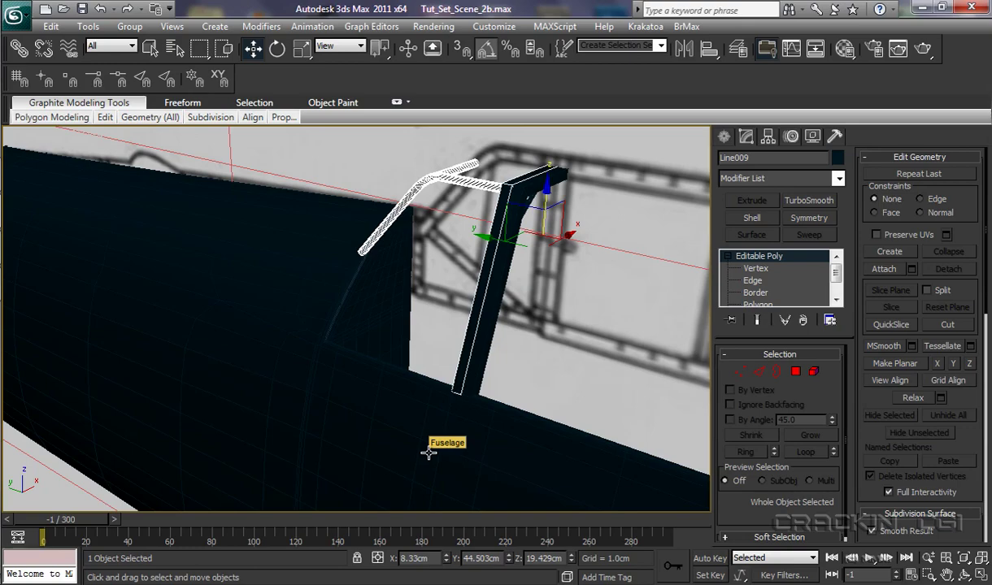
key(t)
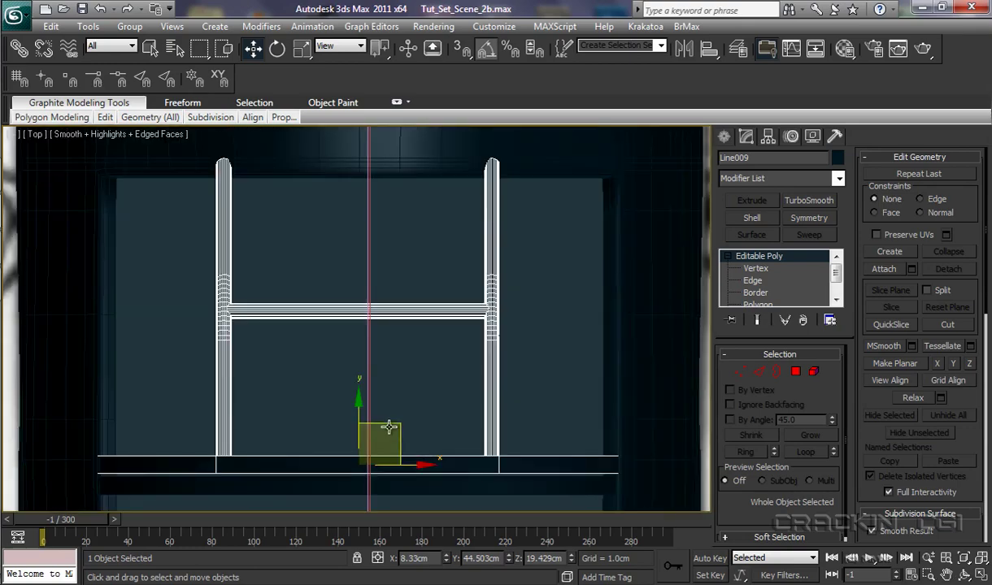
middle_drag(372, 405, 453, 421)
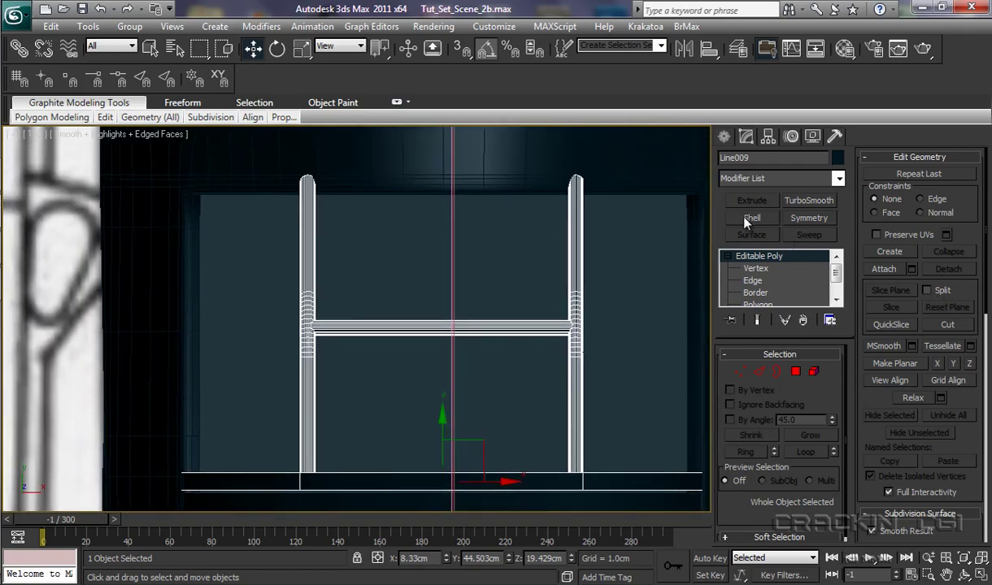
Draw a straight two-point line from the front strut's base up to its top.
click(71, 254)
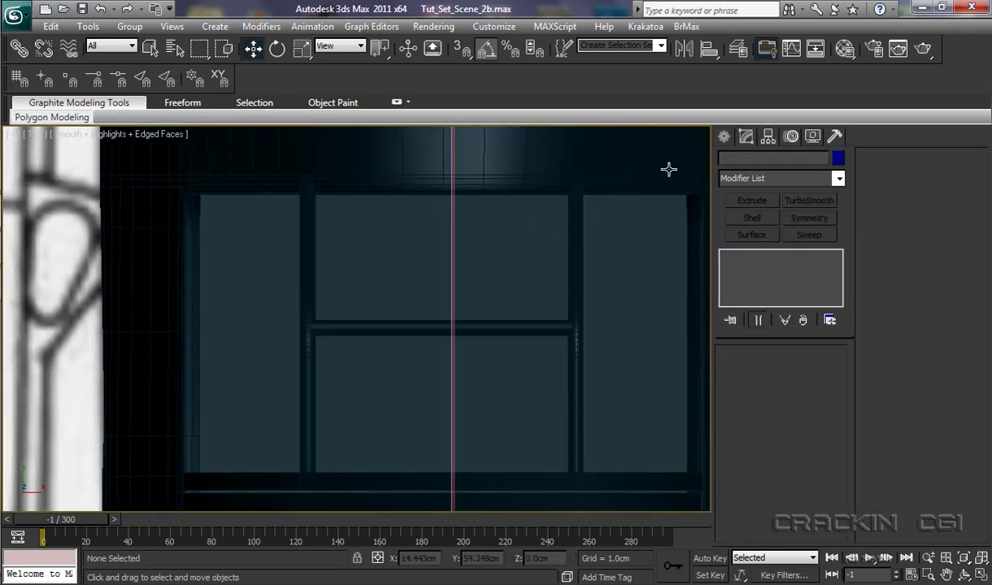
click(725, 138)
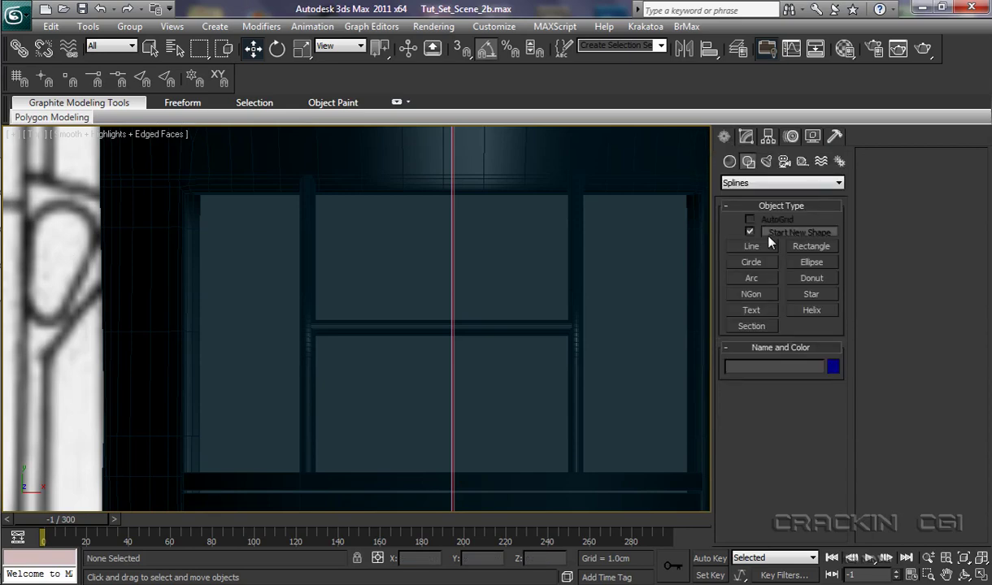
click(751, 247)
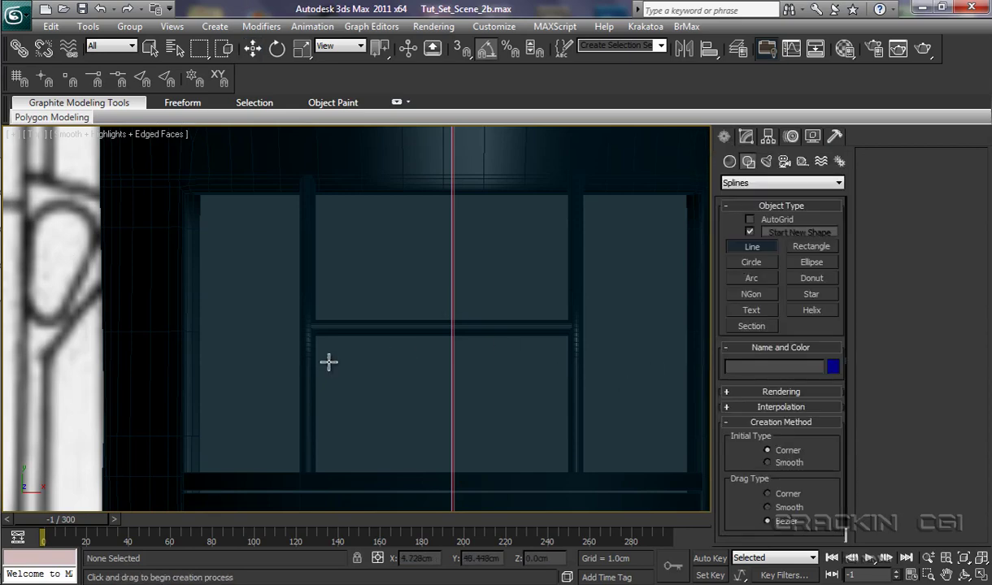
click(191, 480)
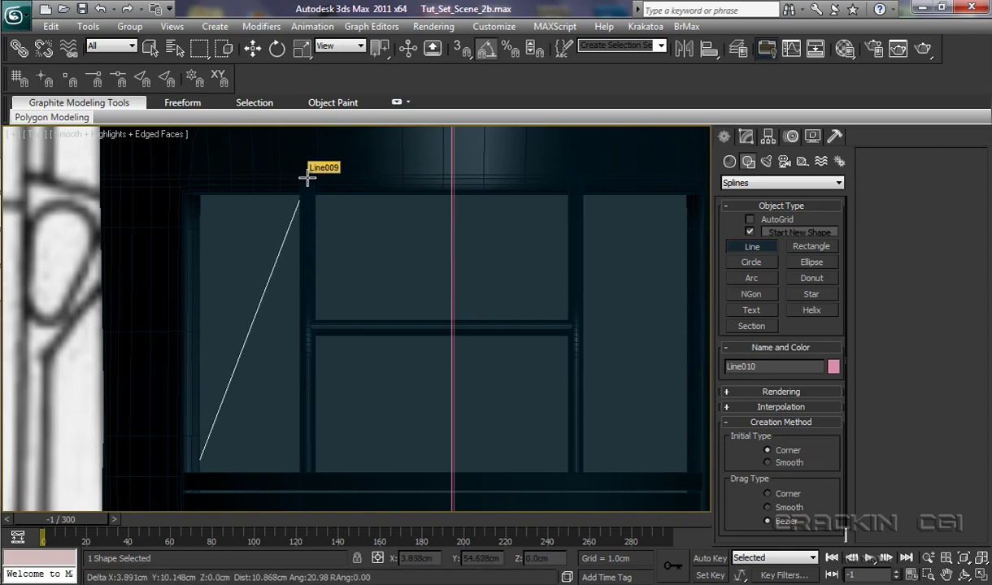
click(307, 177)
right_click(307, 176)
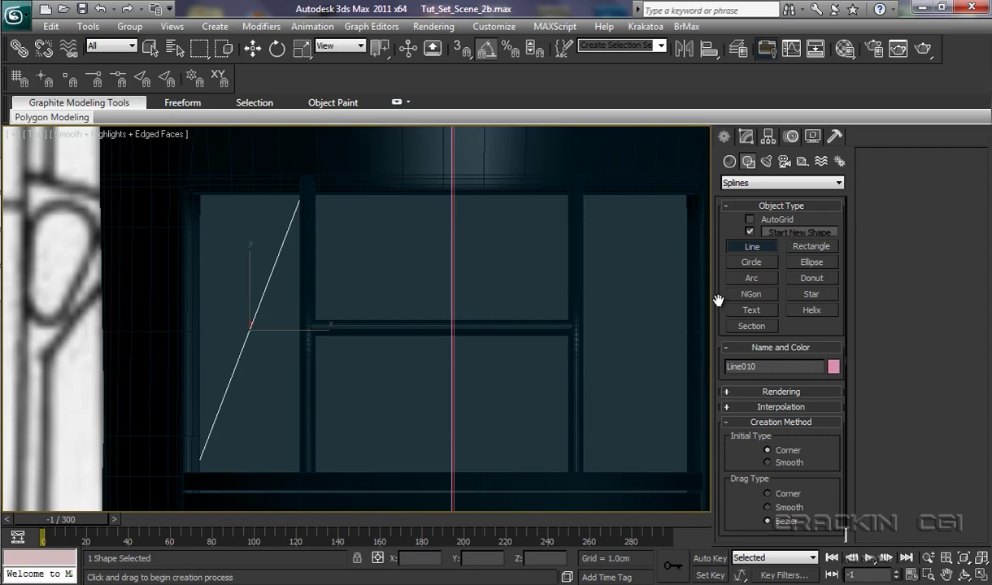
right_click(247, 345)
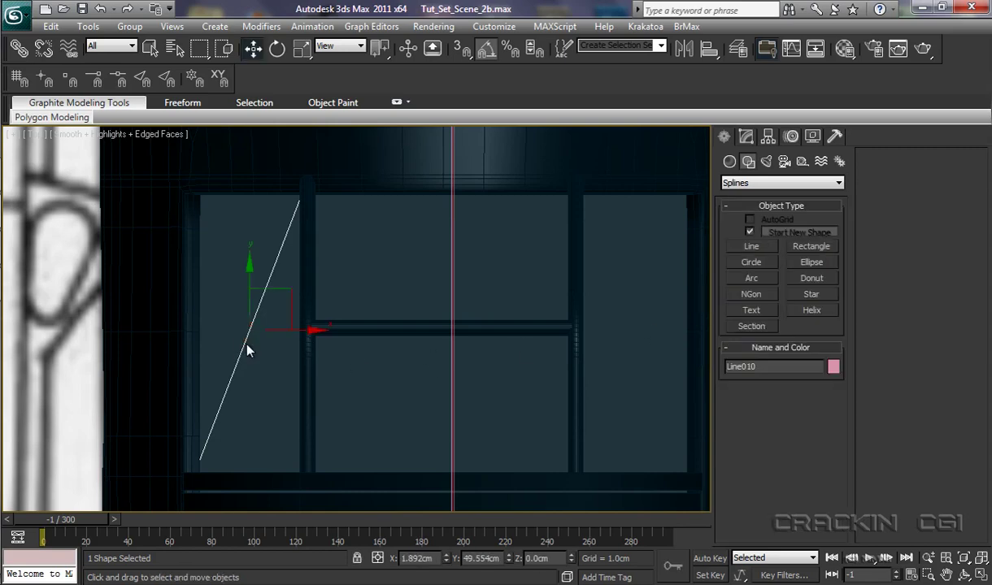
right_click(246, 346)
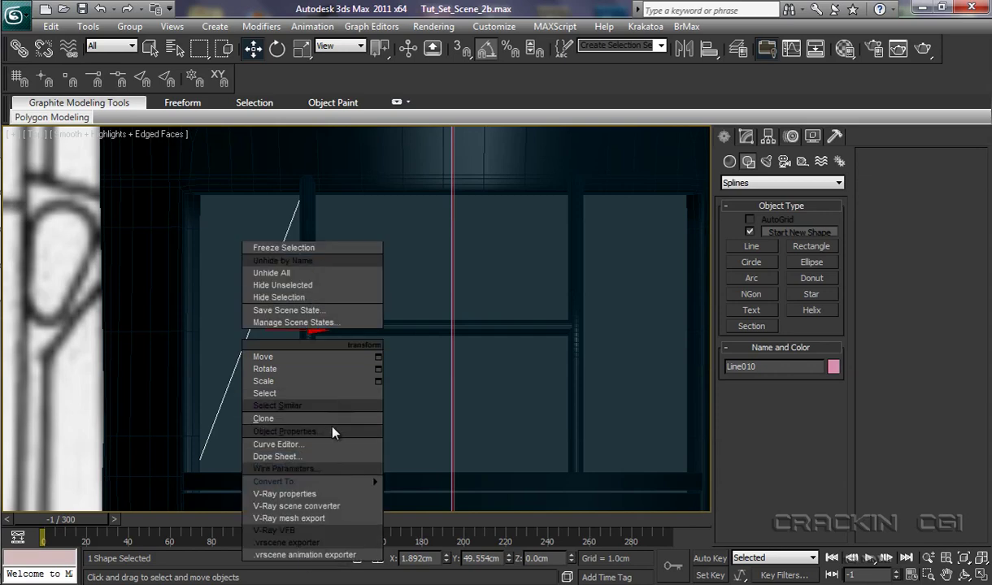
Convert the line to an Editable Spline and sweep it with a Bar section.
mouse_move(358, 482)
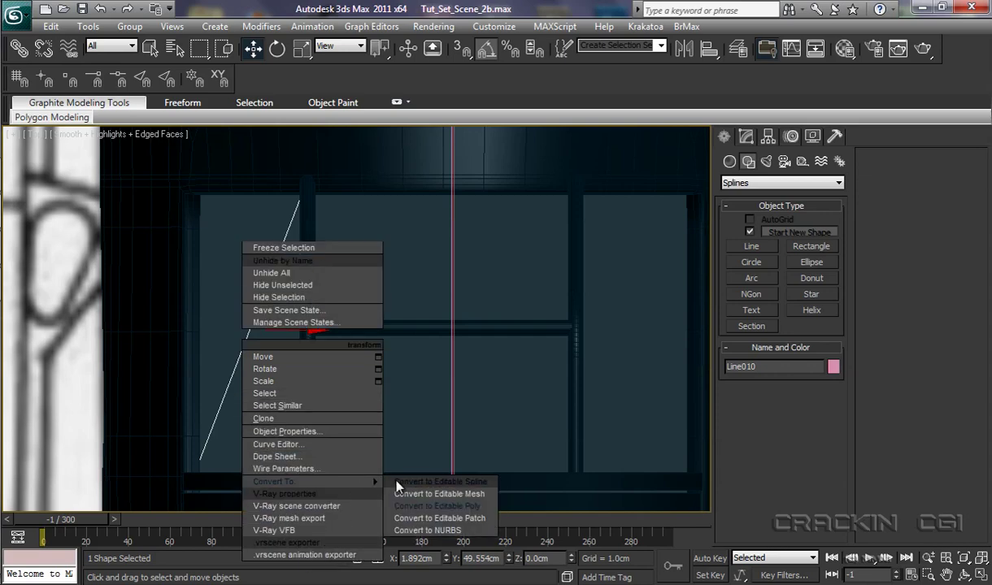
click(448, 482)
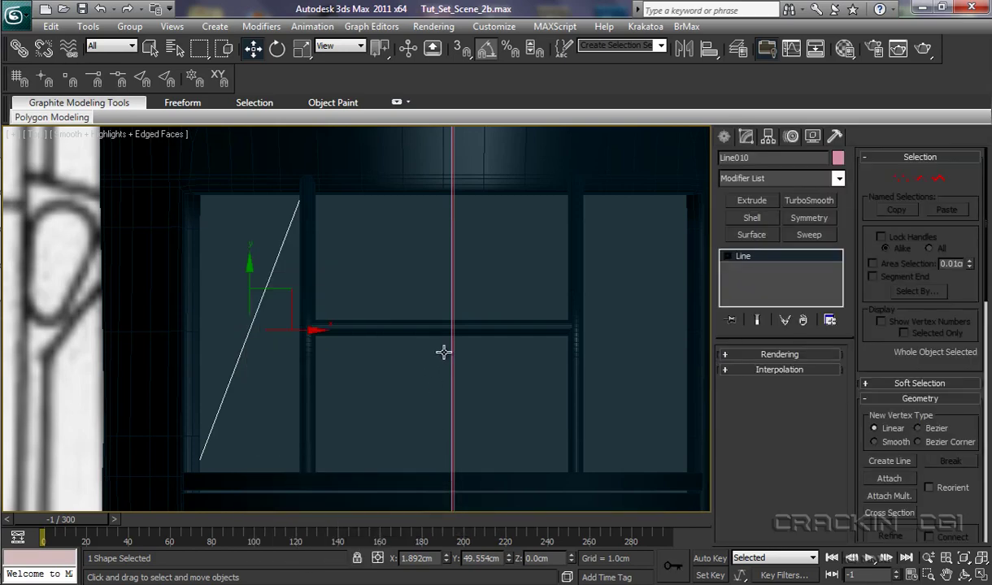
click(821, 235)
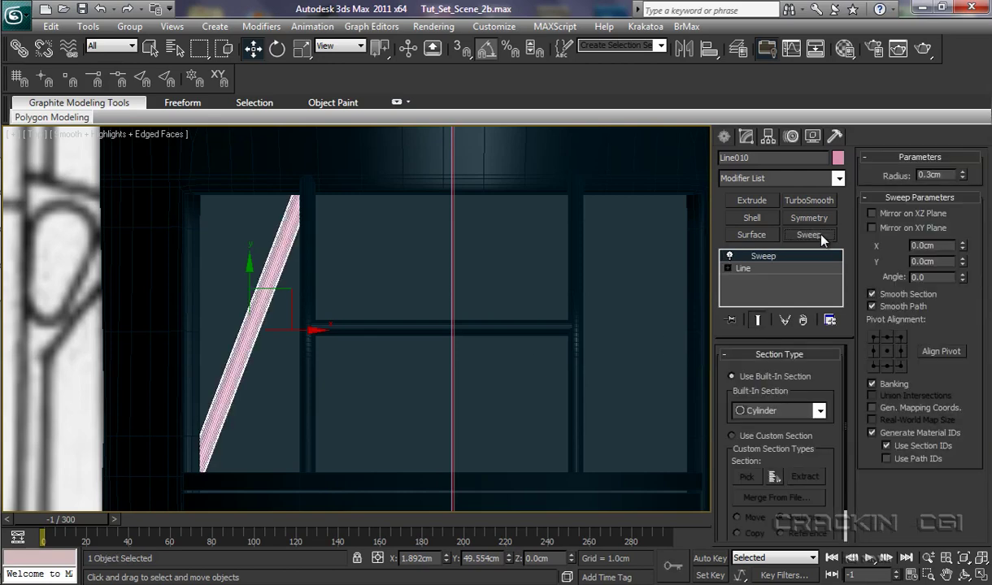
click(819, 412)
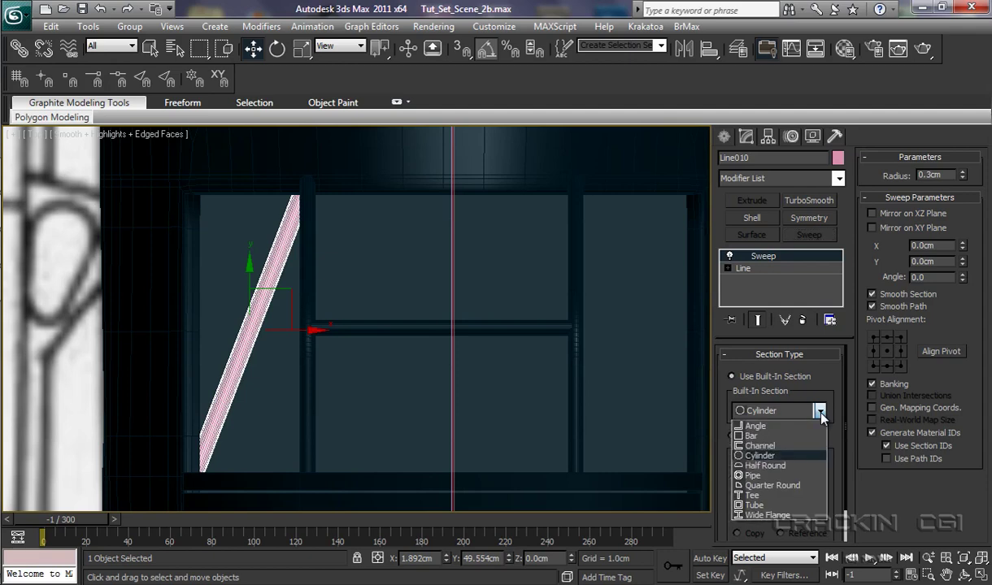
click(796, 439)
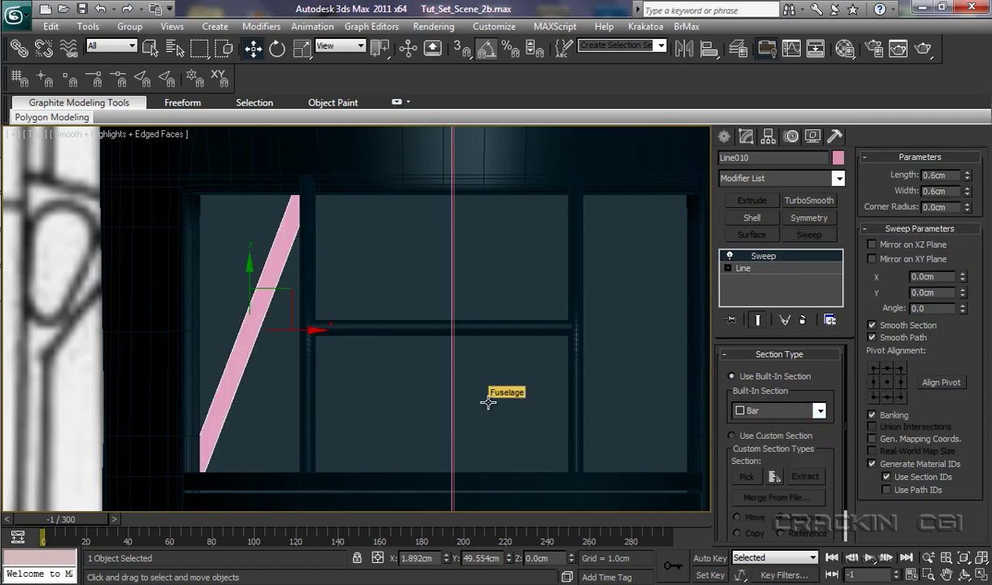
In Left view, move the swept bar up to the cockpit window's lower edge.
key(l)
key(d)
scroll(492, 455, down, 3)
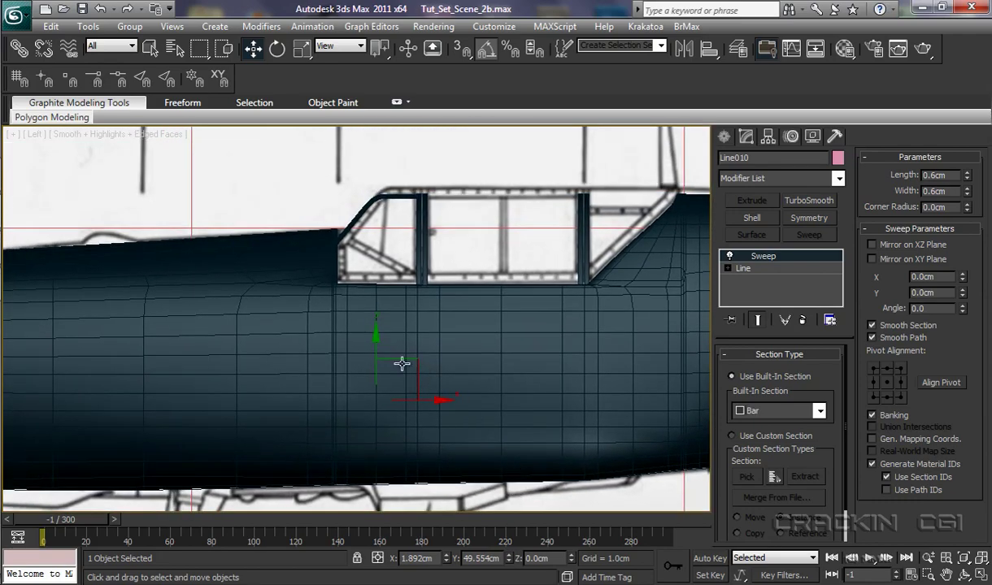
drag(375, 336, 401, 219)
scroll(404, 378, up, 8)
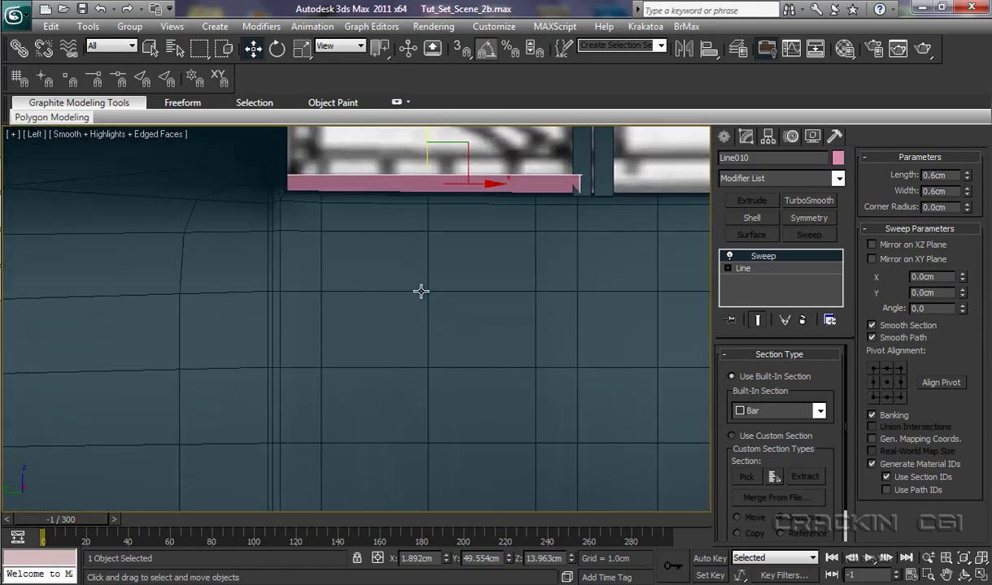
middle_drag(420, 291, 449, 461)
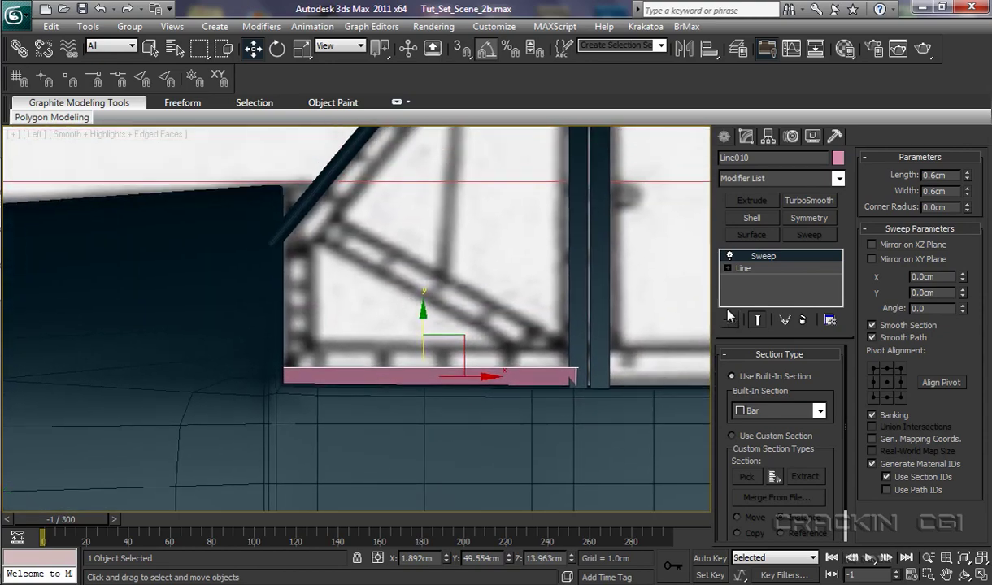
Move the line's end vertices so the bar runs from the window's top corner to the rear post.
click(727, 269)
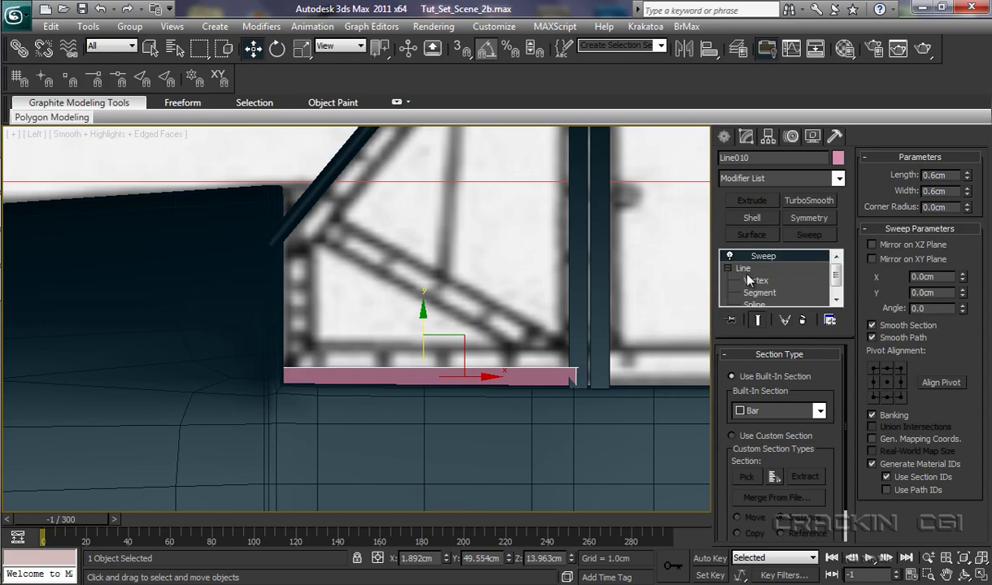
click(755, 281)
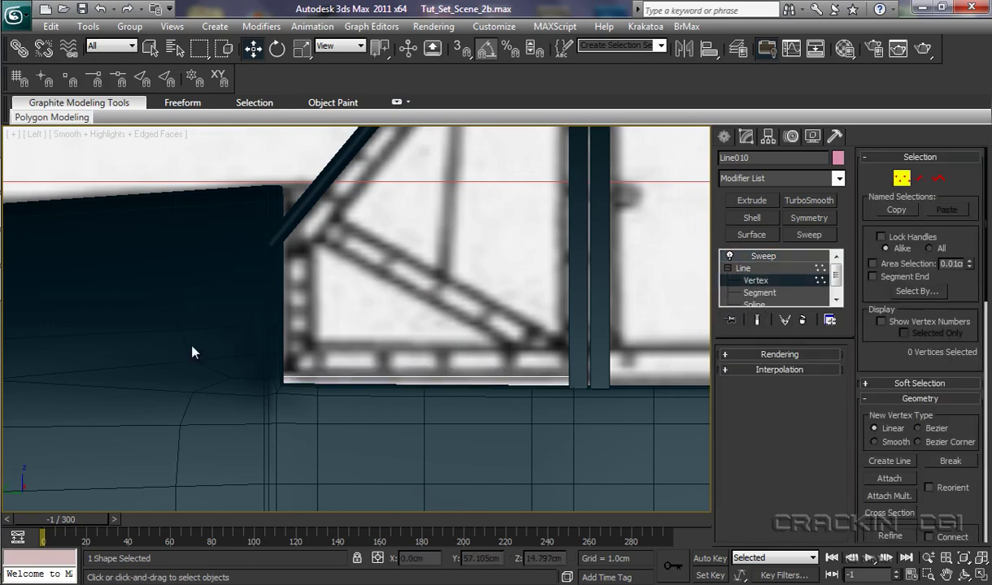
drag(199, 336, 313, 442)
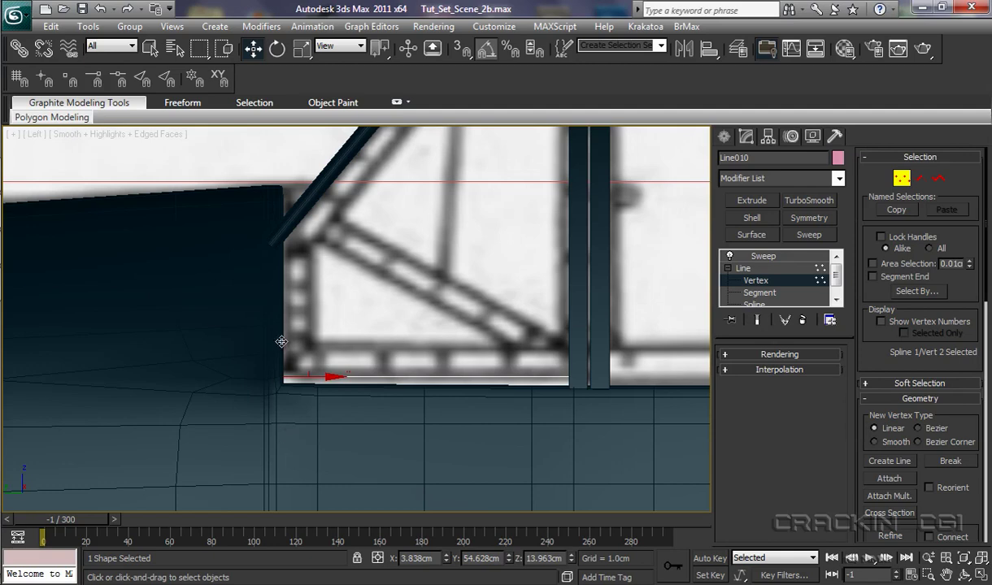
mouse_move(268, 319)
mouse_down()
mouse_move(300, 201)
mouse_move(294, 181)
mouse_move(300, 169)
mouse_move(317, 183)
mouse_up()
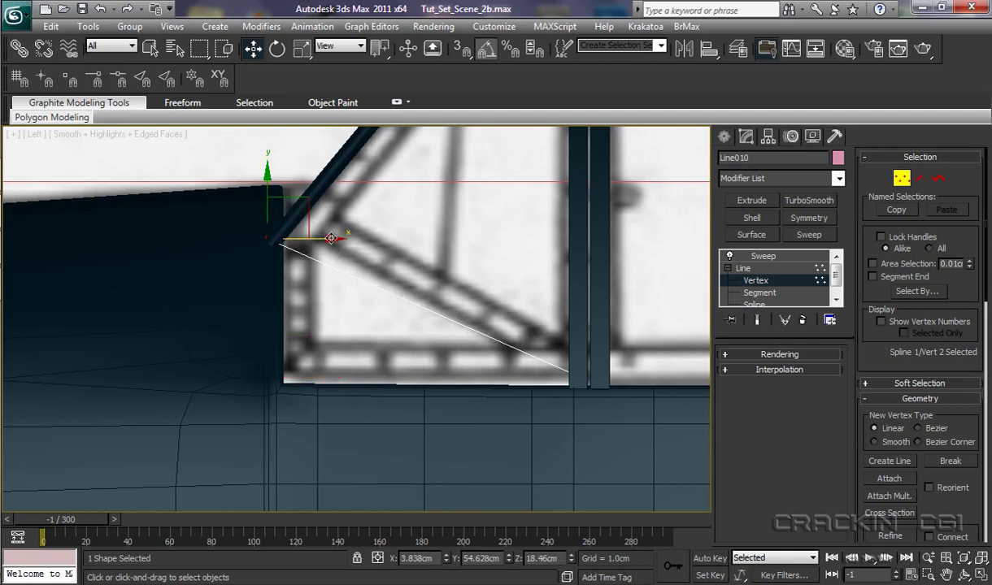
drag(331, 238, 345, 238)
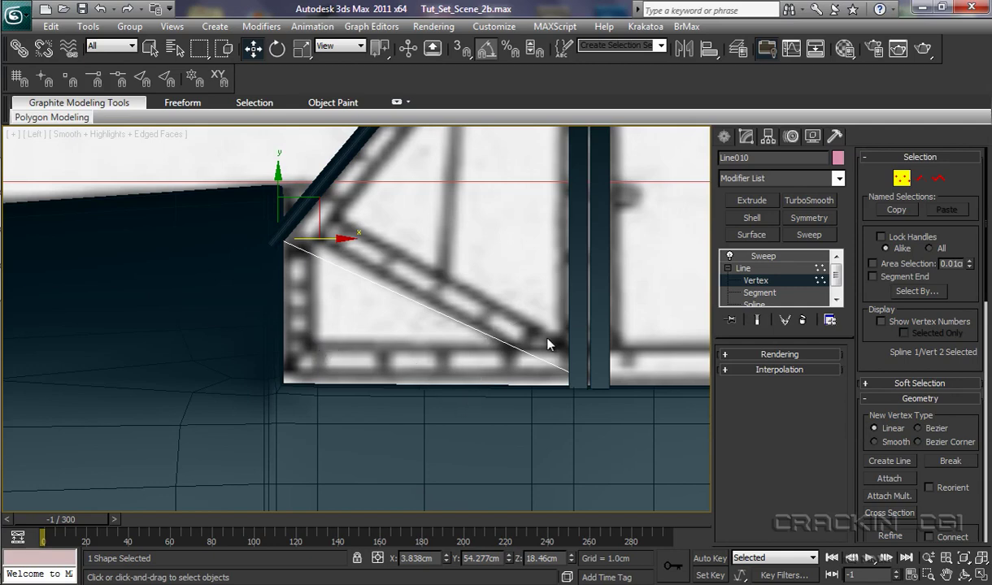
drag(633, 425, 633, 424)
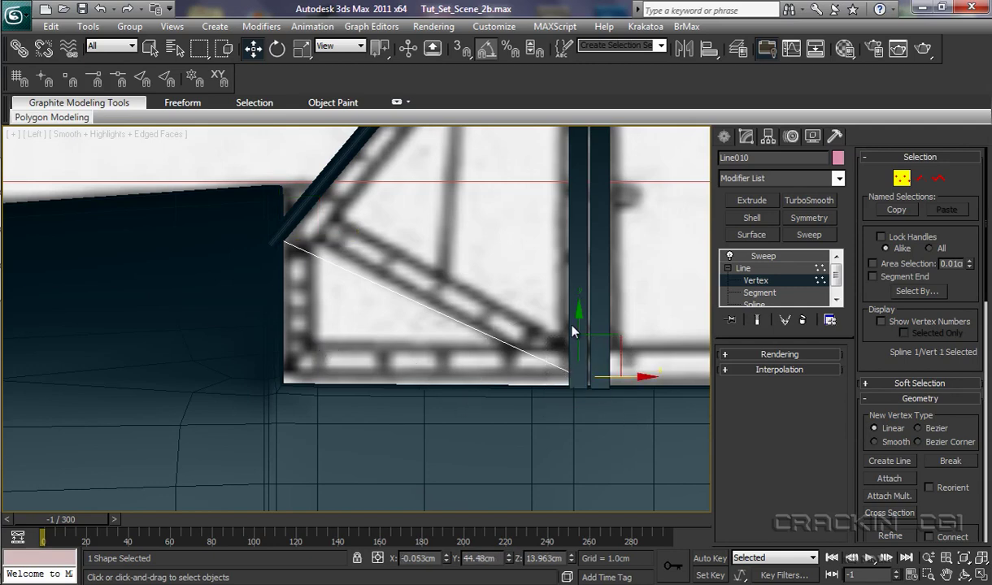
drag(578, 316, 578, 315)
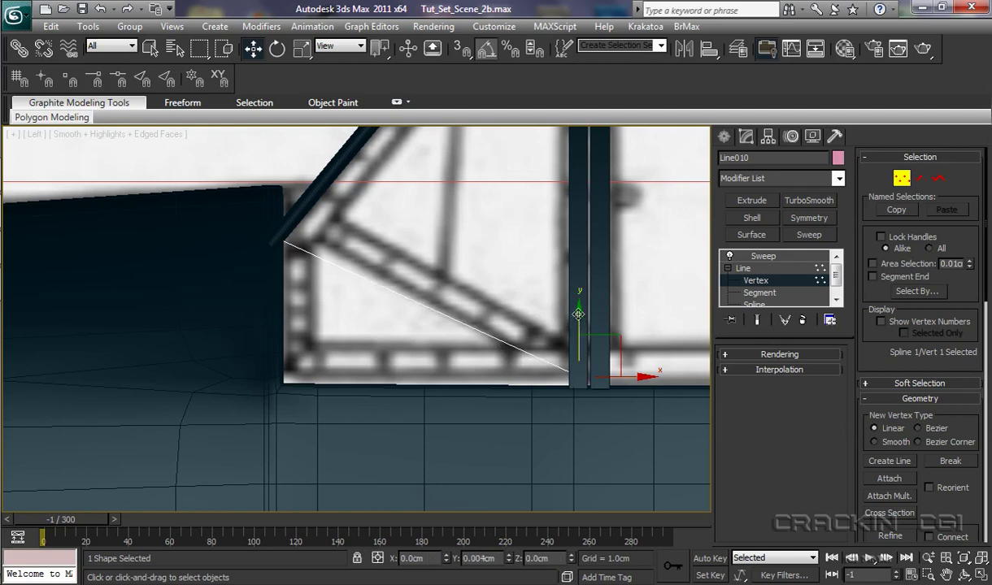
Change Line010's object colour from pink to the fuselage's dark navy.
click(758, 257)
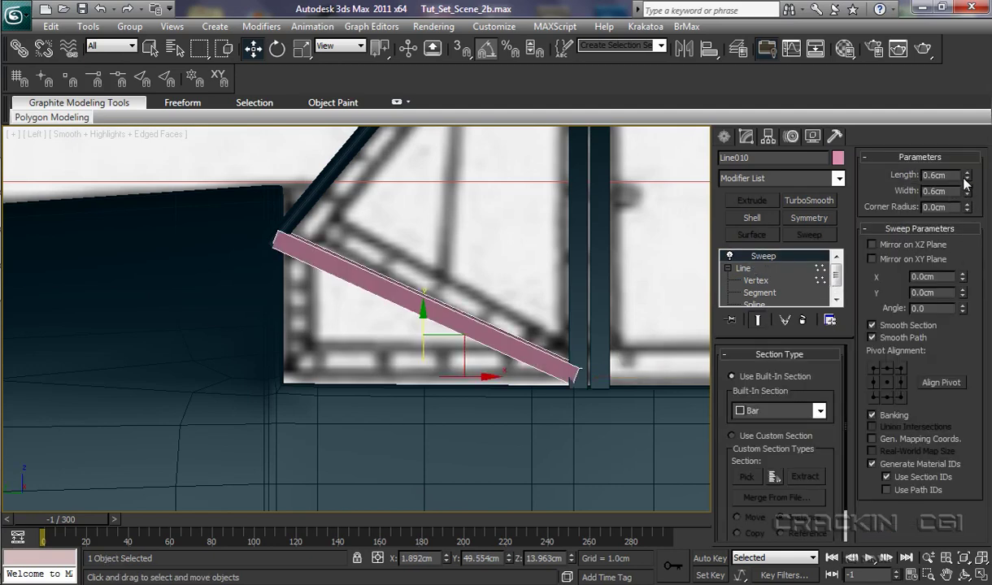
click(837, 158)
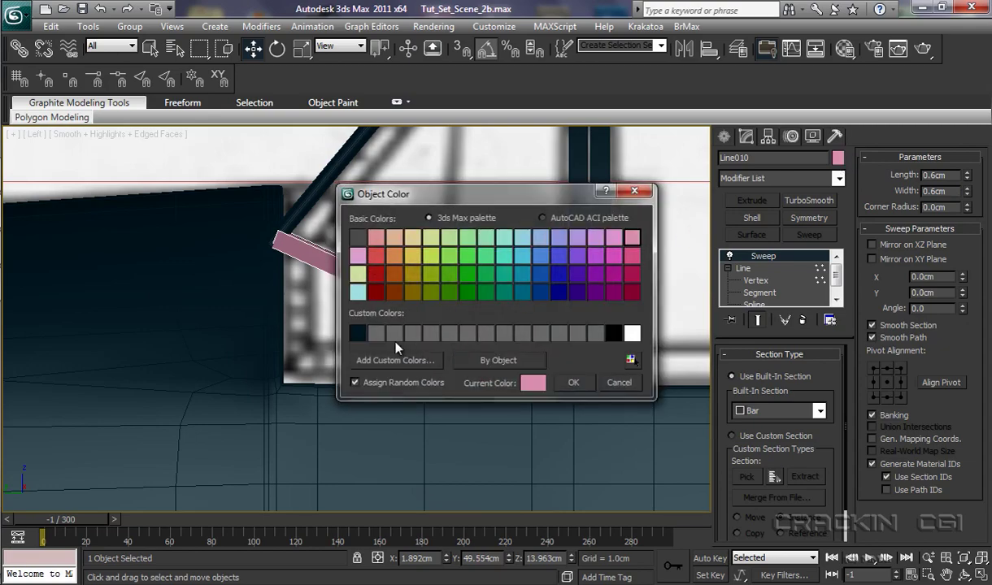
click(359, 333)
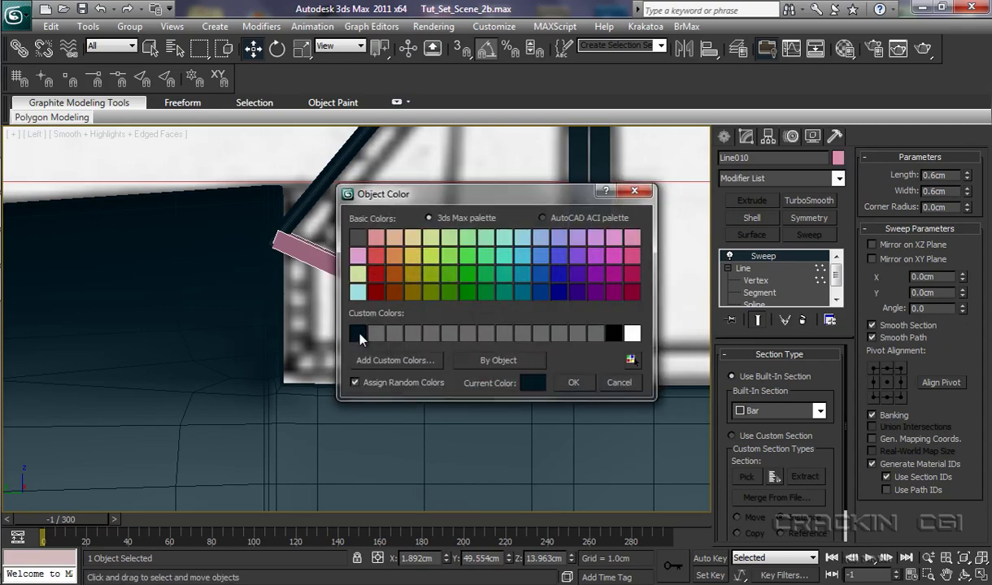
click(572, 382)
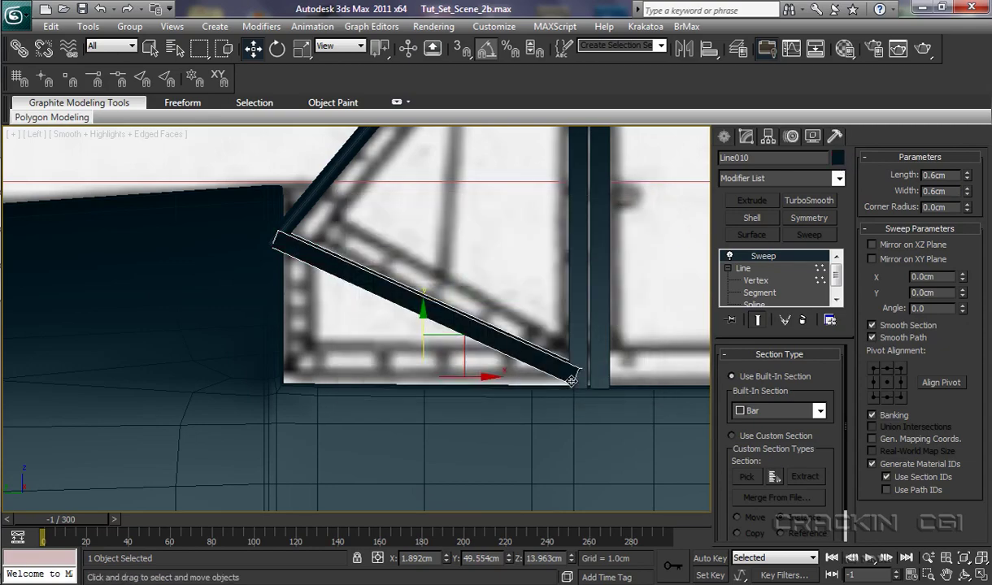
In Perspective view, shift the bar slightly sideways toward the fuselage.
key(p)
key(d)
alt+middle_drag(504, 352, 307, 395)
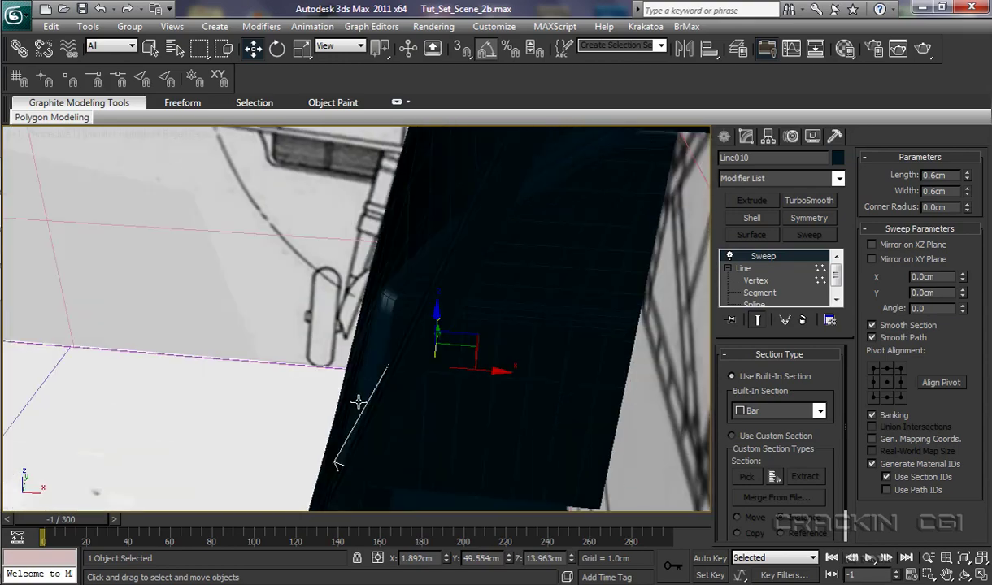
alt+middle_drag(363, 401, 383, 401)
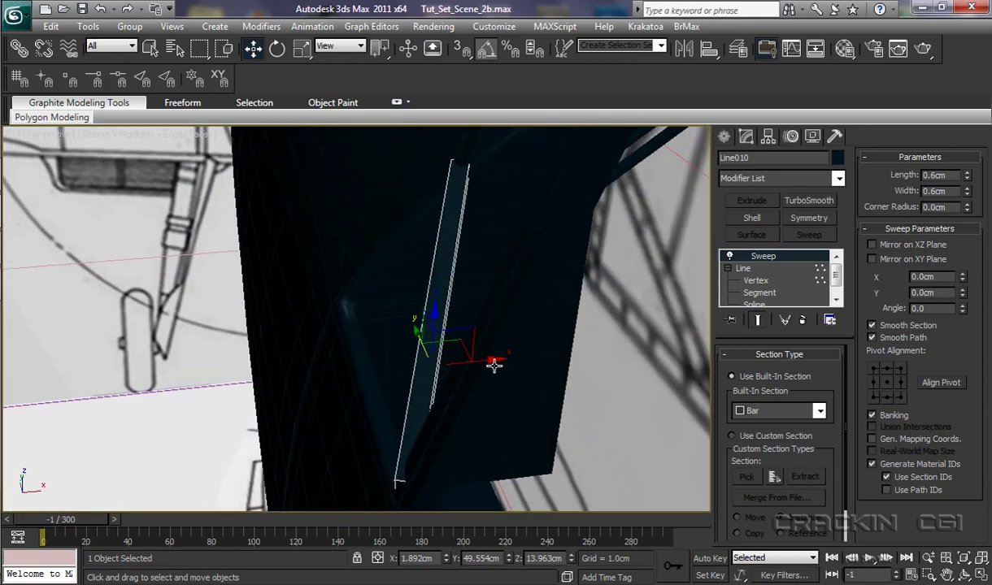
drag(494, 364, 439, 325)
mouse_move(497, 405)
alt+middle_down()
mouse_move(444, 399)
mouse_move(506, 399)
alt+middle_up()
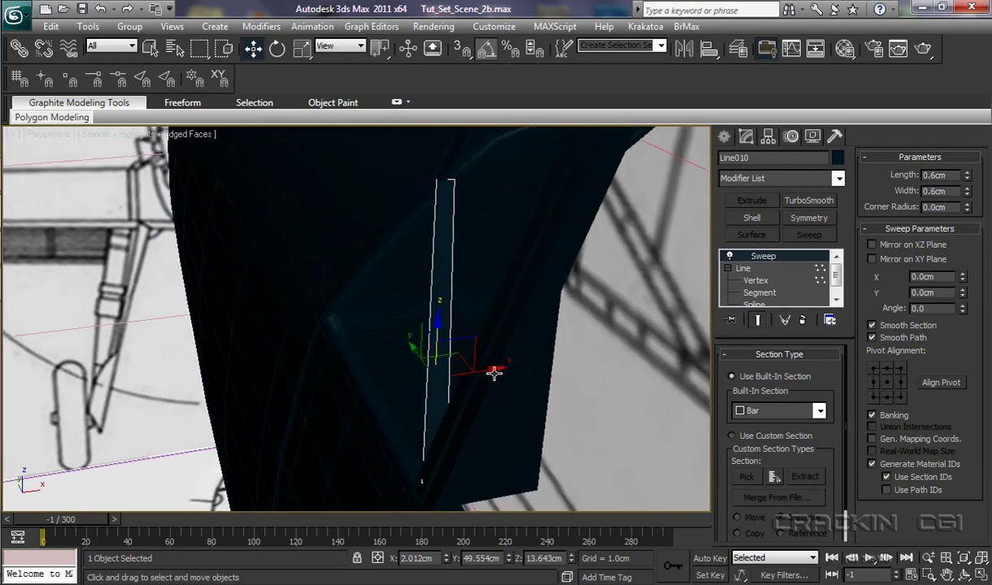
Select Line010's top and bottom vertices to check their positions.
click(753, 280)
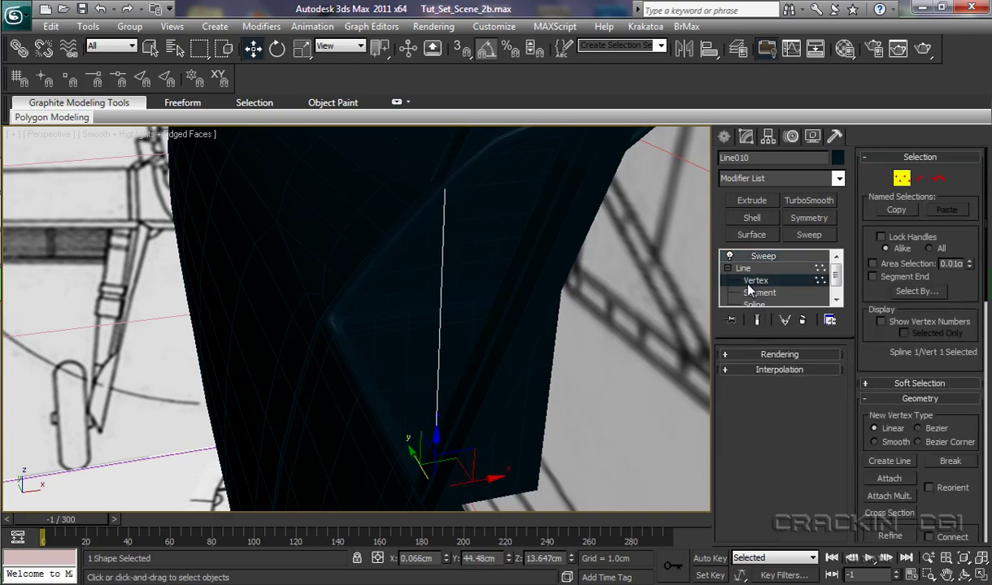
drag(411, 165, 496, 181)
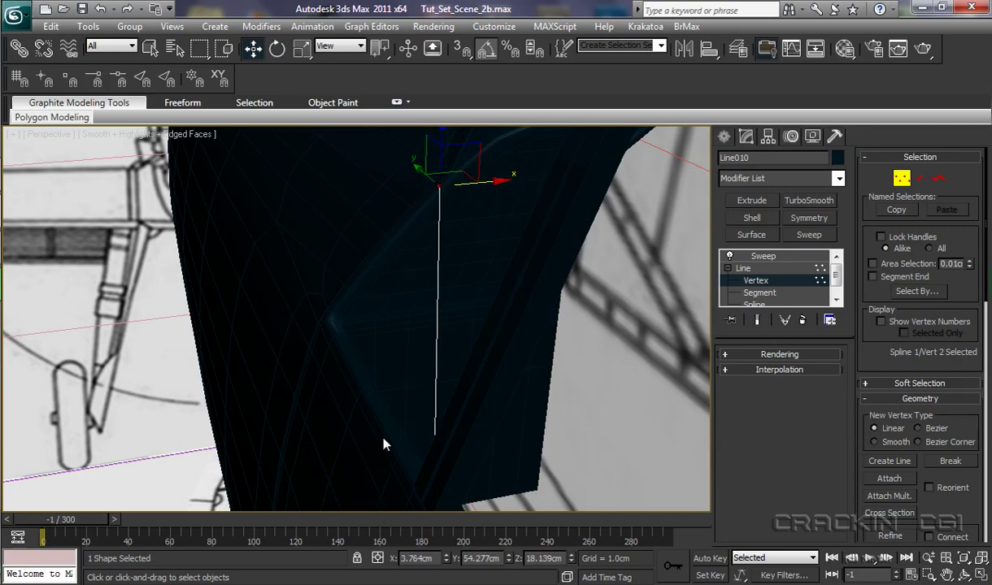
drag(384, 438, 408, 449)
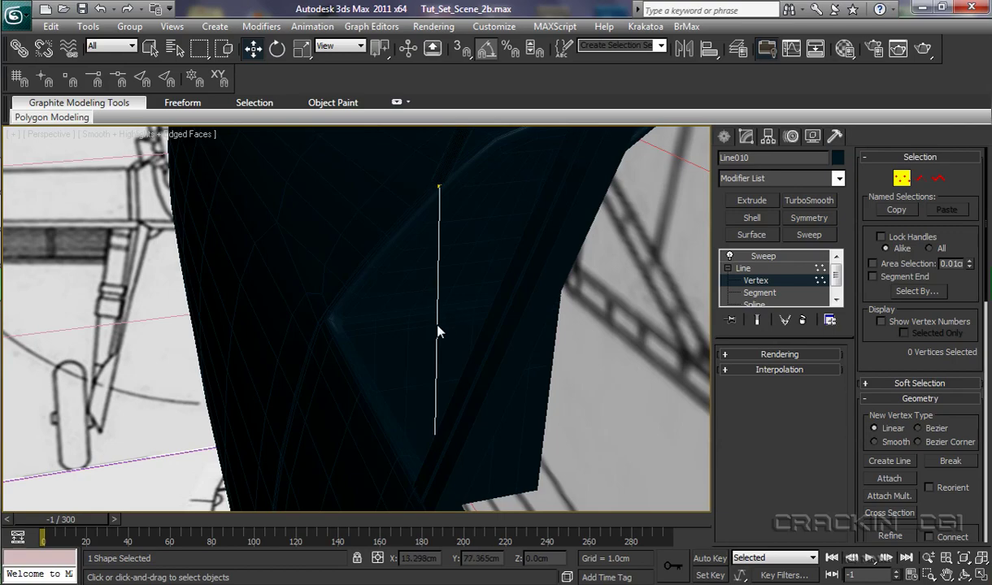
Set the Sweep angle to -21.5 and nudge the bar slightly along X.
click(763, 257)
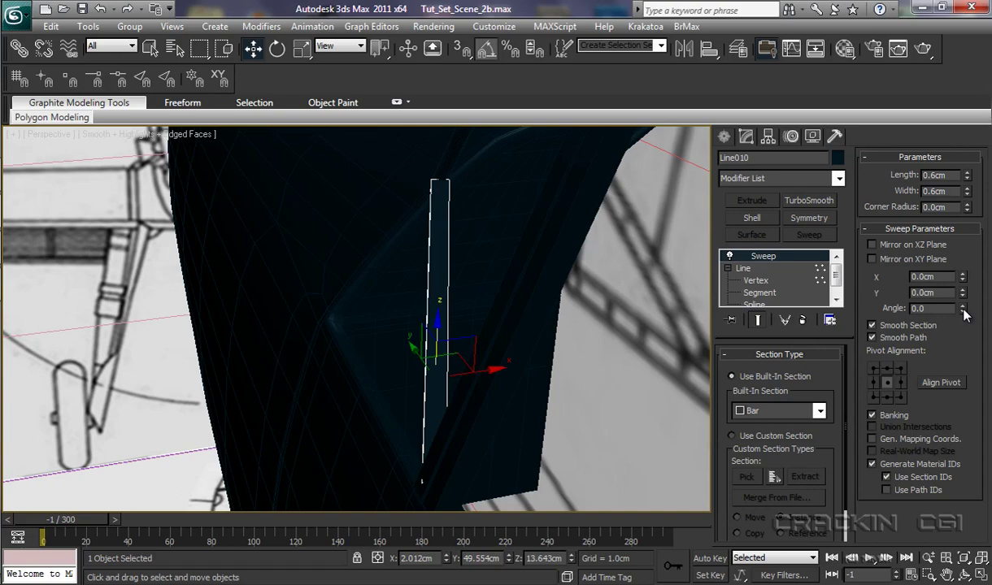
drag(963, 315, 947, 415)
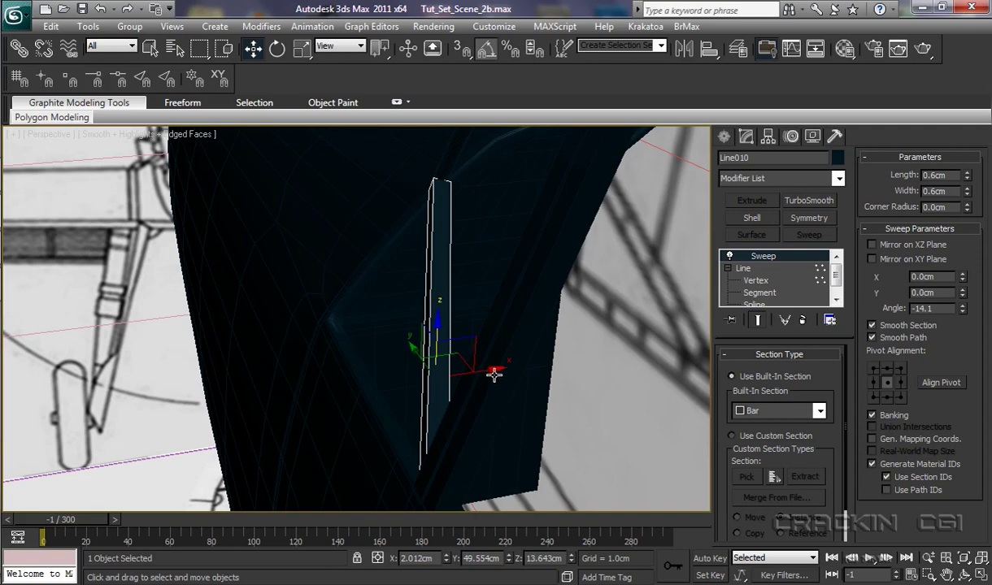
drag(495, 368, 490, 370)
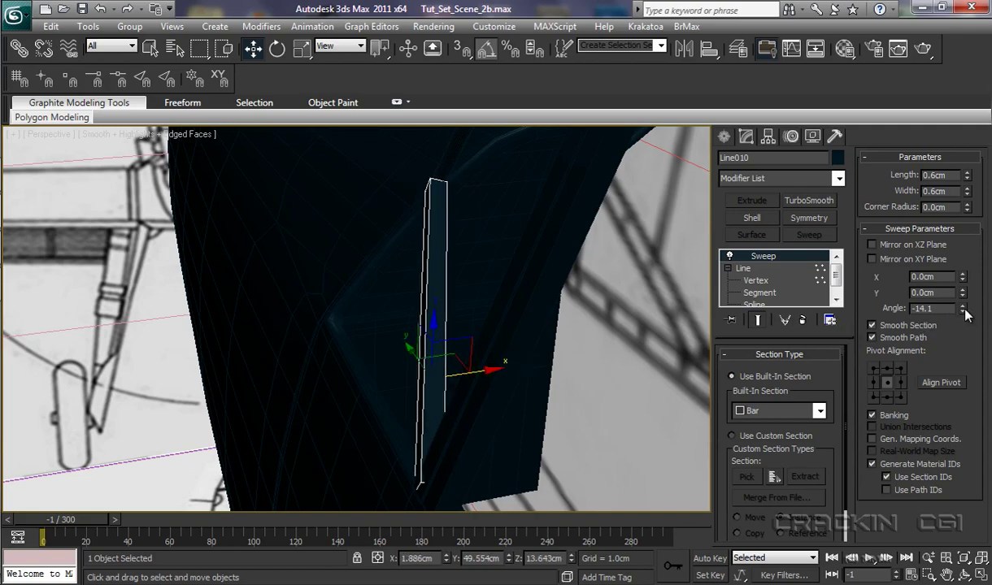
drag(961, 311, 962, 366)
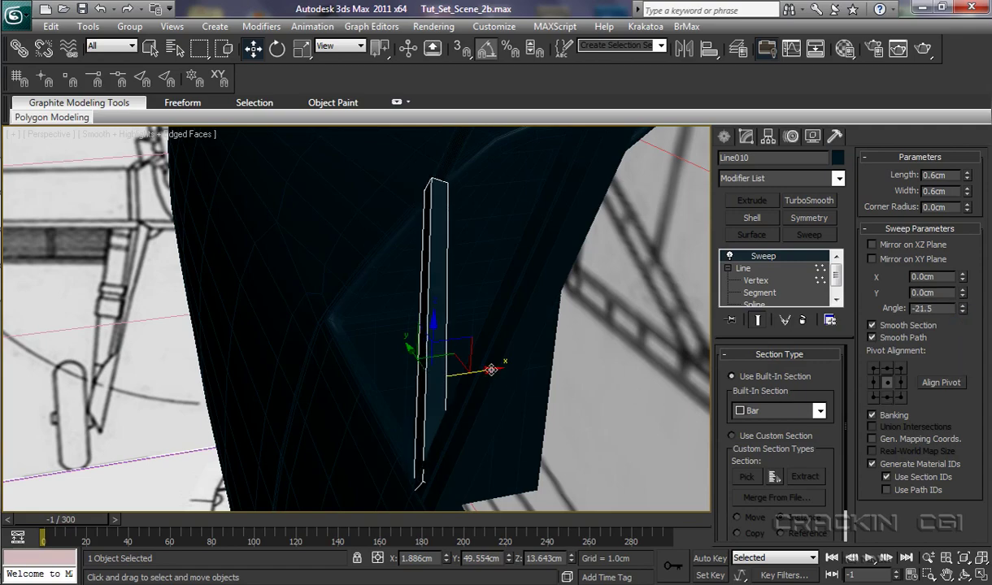
drag(470, 353, 493, 370)
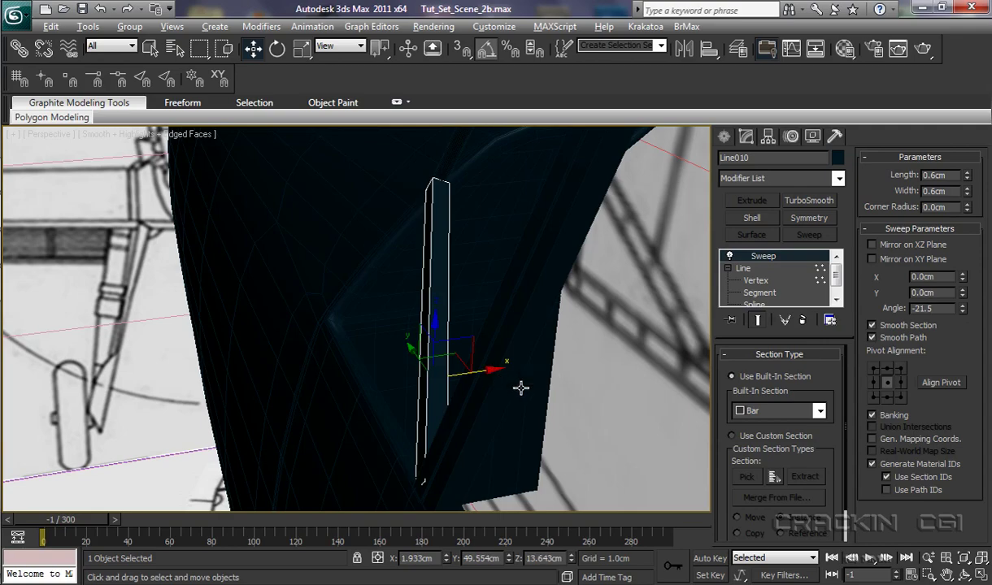
alt+middle_drag(520, 387, 687, 384)
Move Line010's top vertex to X 3.783cm, then return to the Sweep modifier.
click(756, 281)
drag(223, 246, 261, 276)
alt+middle_drag(322, 368, 429, 403)
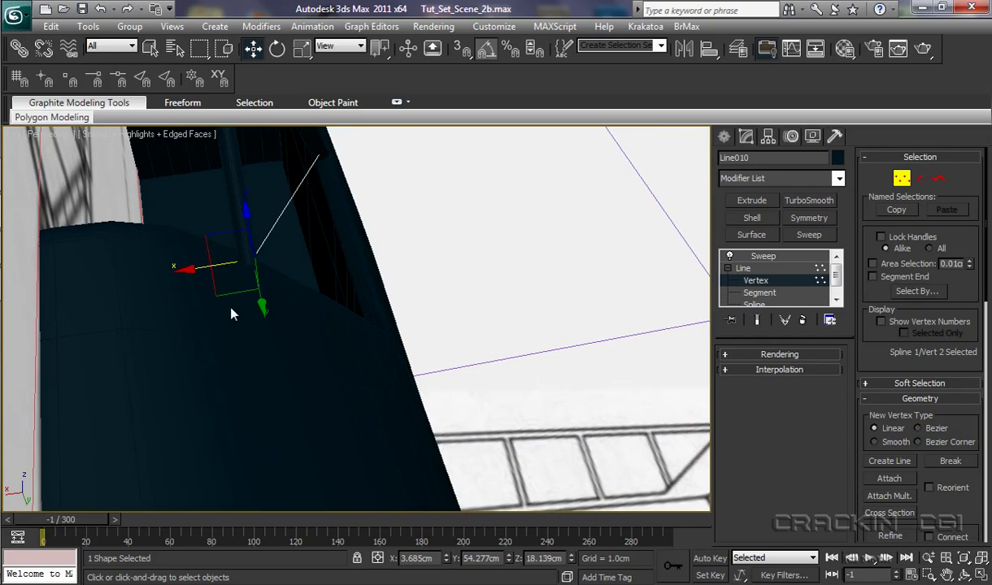
drag(194, 269, 187, 269)
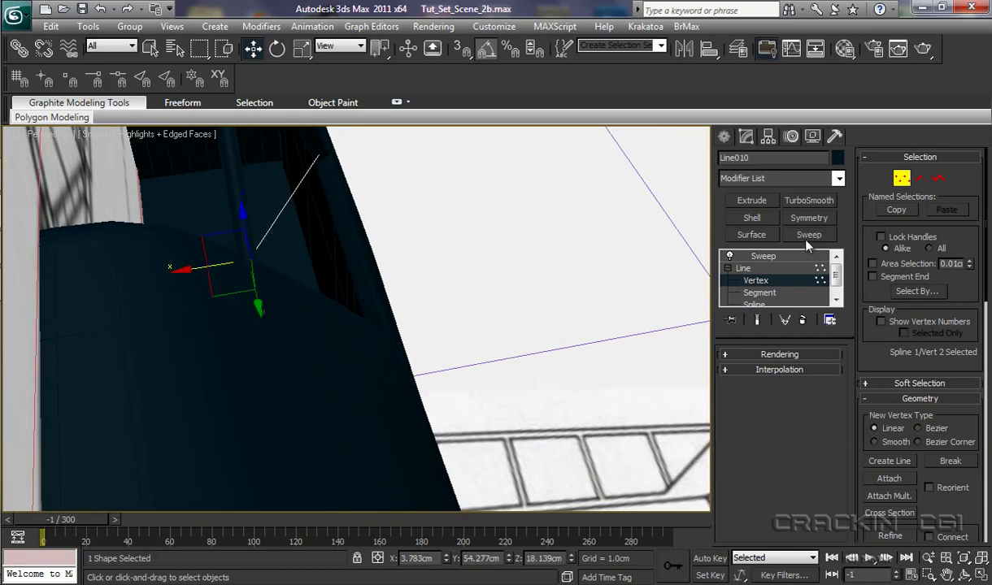
click(764, 256)
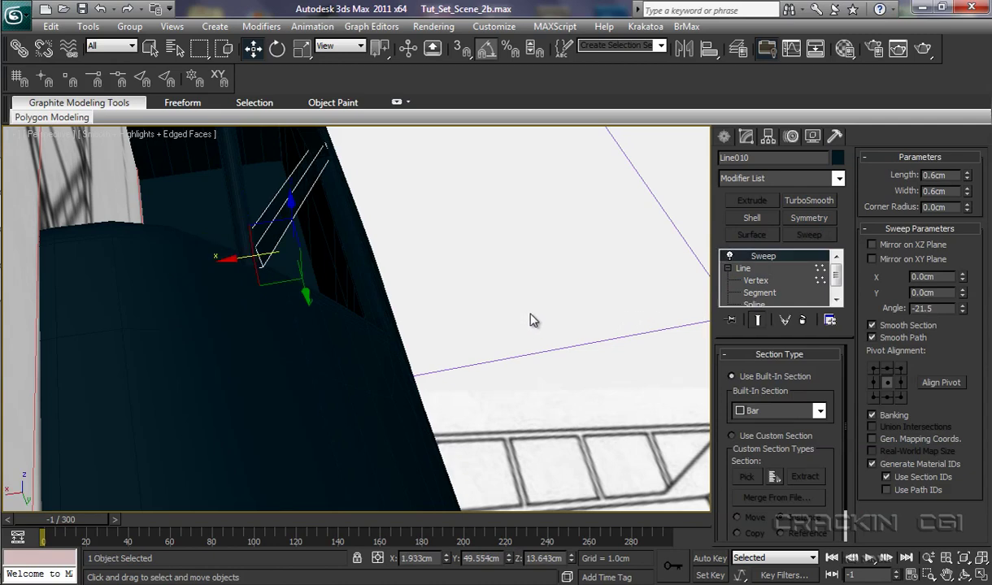
alt+middle_drag(530, 319, 514, 316)
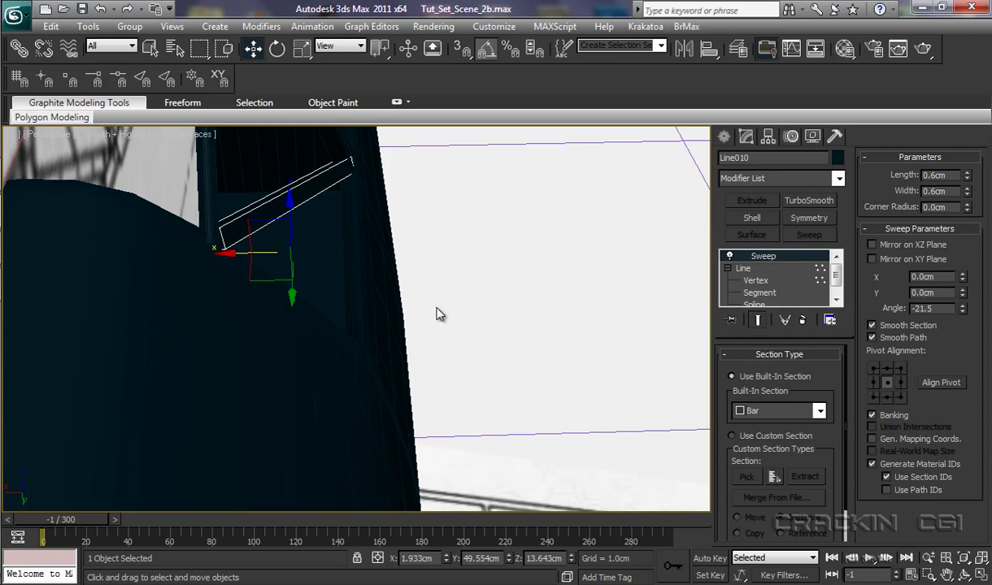
Convert the swept strut Line010 to an Editable Poly.
right_click(278, 210)
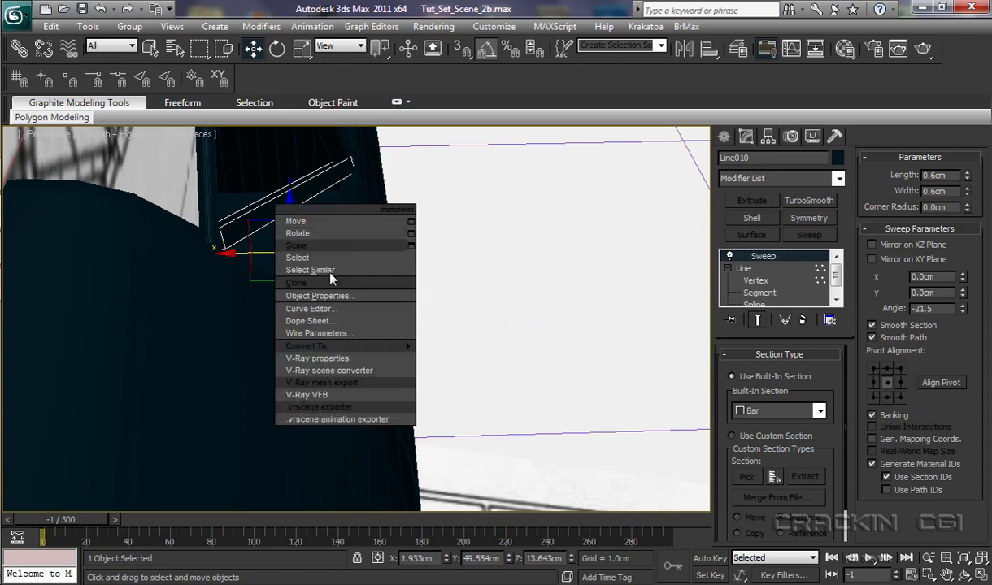
mouse_move(380, 348)
click(471, 358)
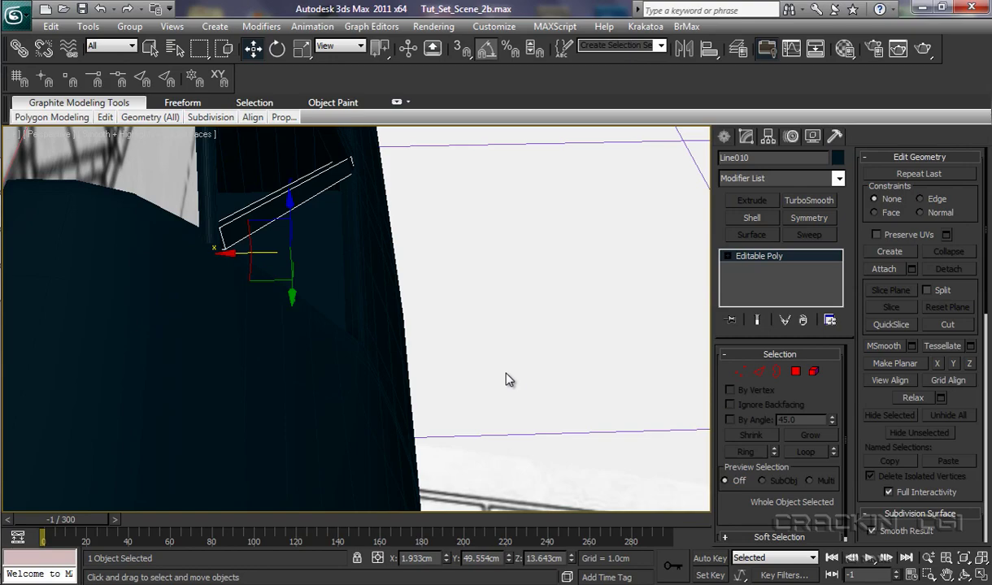
Frame the whole cockpit window frame in the Top view.
key(t)
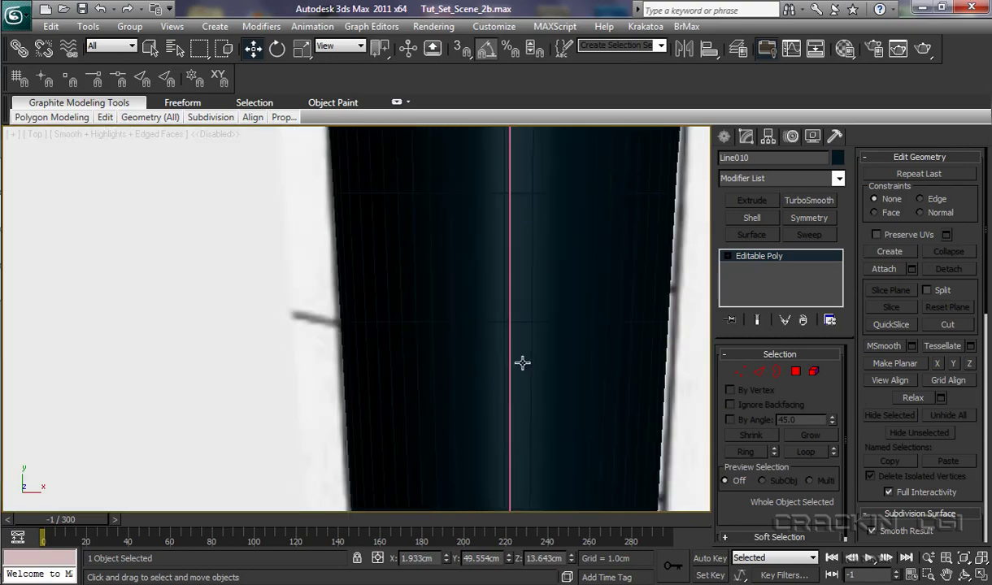
middle_drag(523, 361, 424, 579)
scroll(499, 349, down, 3)
middle_drag(526, 367, 523, 133)
middle_drag(542, 212, 565, 354)
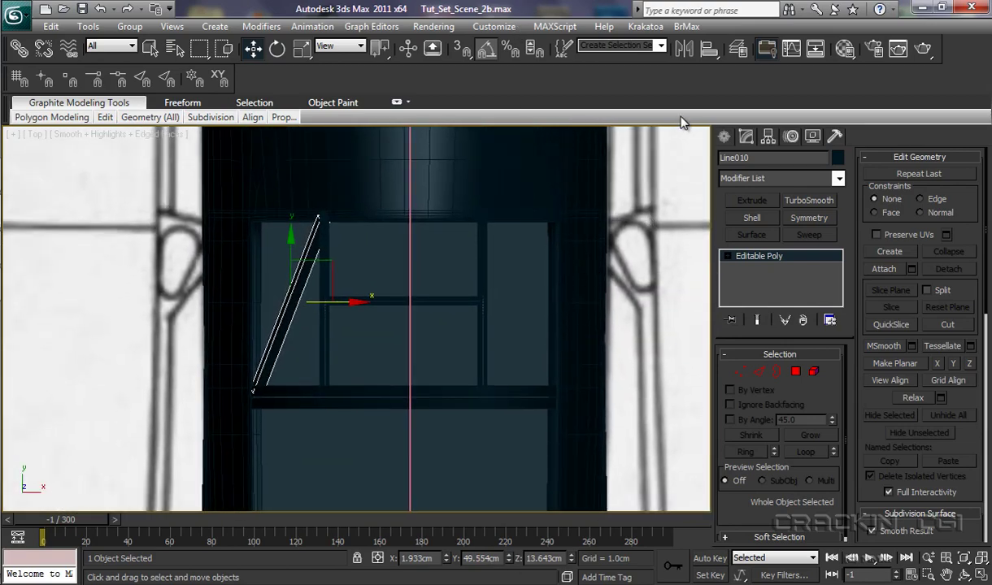
Mirror-copy the diagonal strut on the X axis as Line011 and move it to the frame's right side.
click(687, 51)
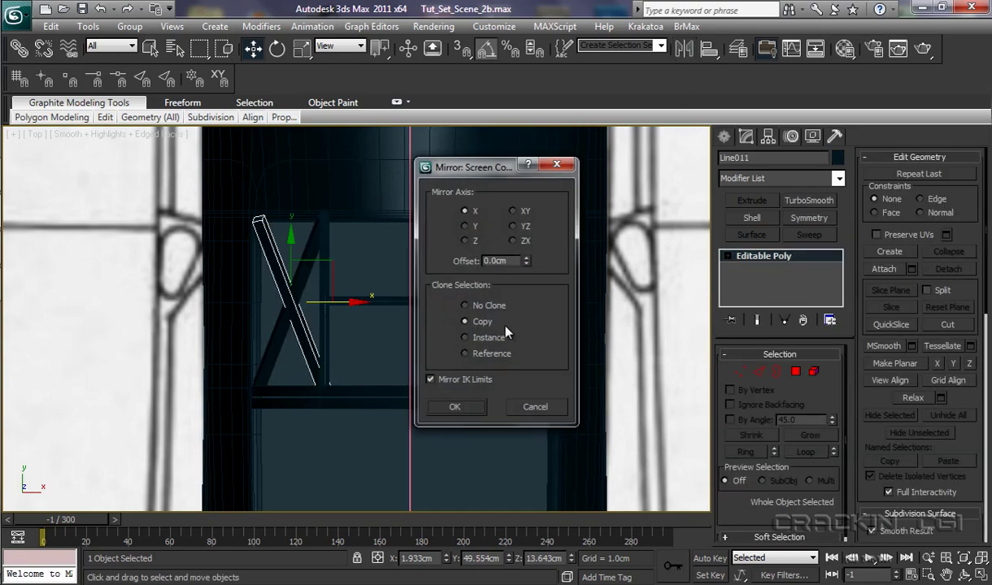
click(453, 406)
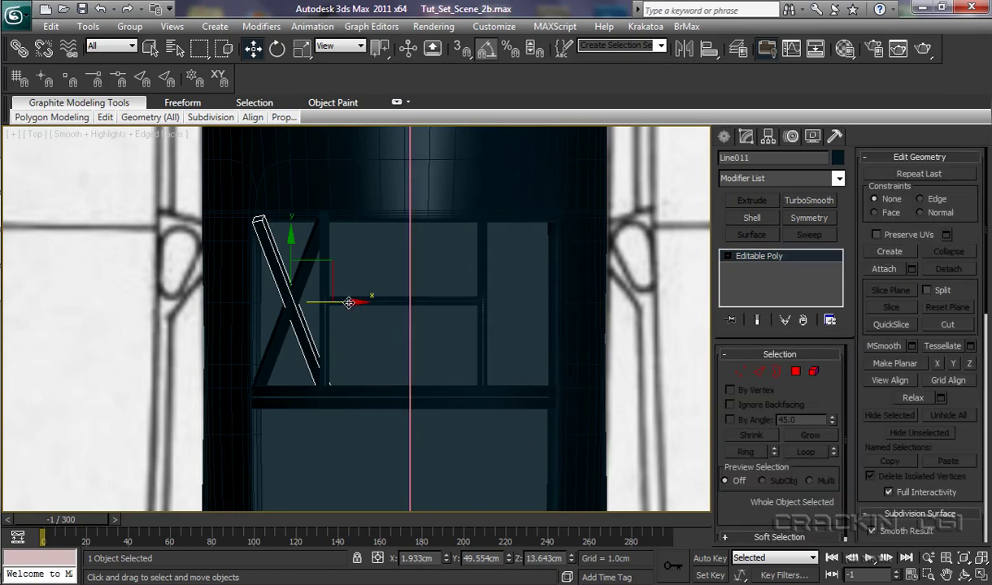
drag(348, 303, 573, 306)
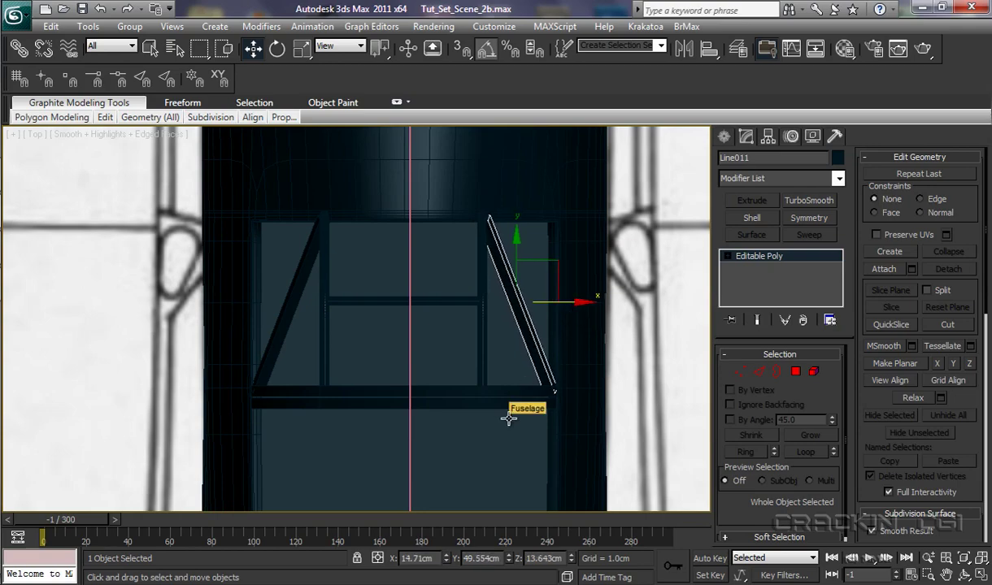
key(p)
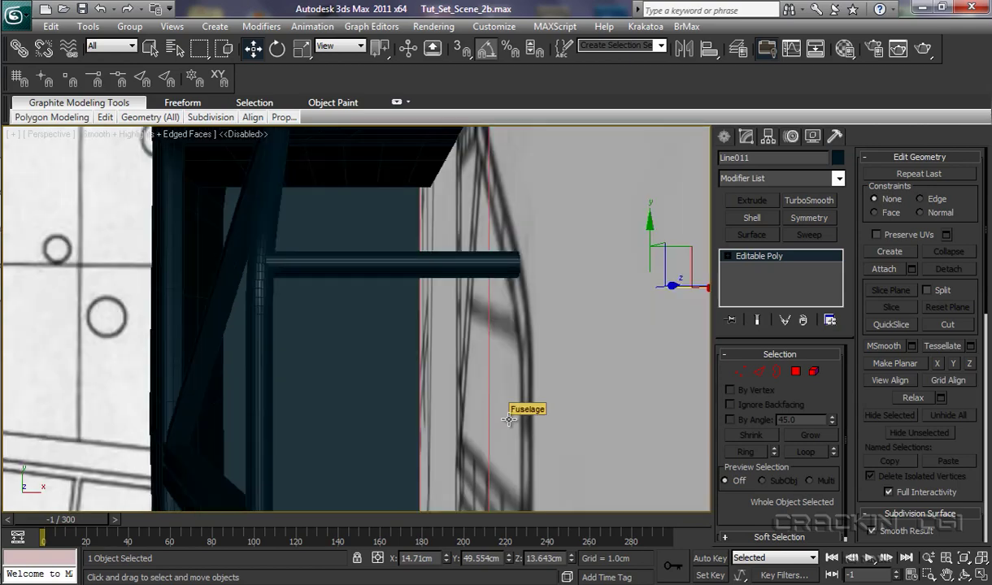
alt+middle_drag(509, 420, 465, 468)
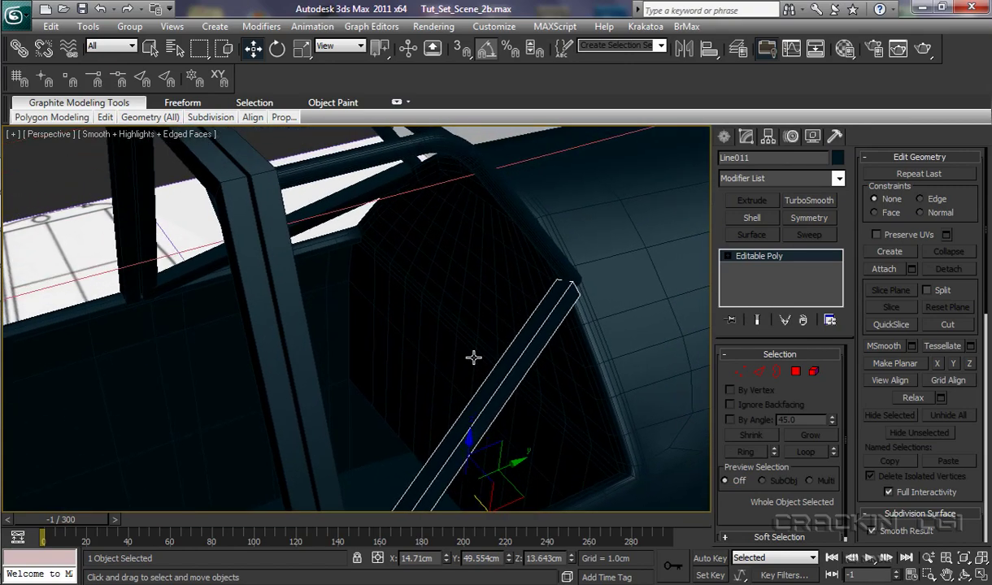
alt+middle_drag(515, 334, 445, 337)
scroll(409, 329, down, 2)
scroll(411, 325, down, 8)
Turn on the Front_Wing and Tail_Section layers in the Layer Manager and frame the whole plane.
scroll(412, 321, up, 10)
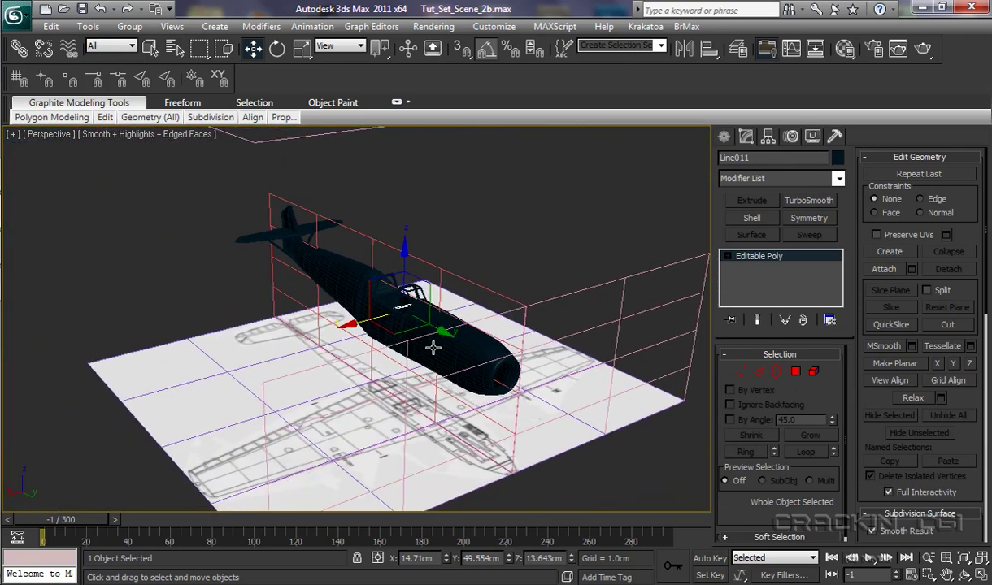
scroll(431, 341, down, 9)
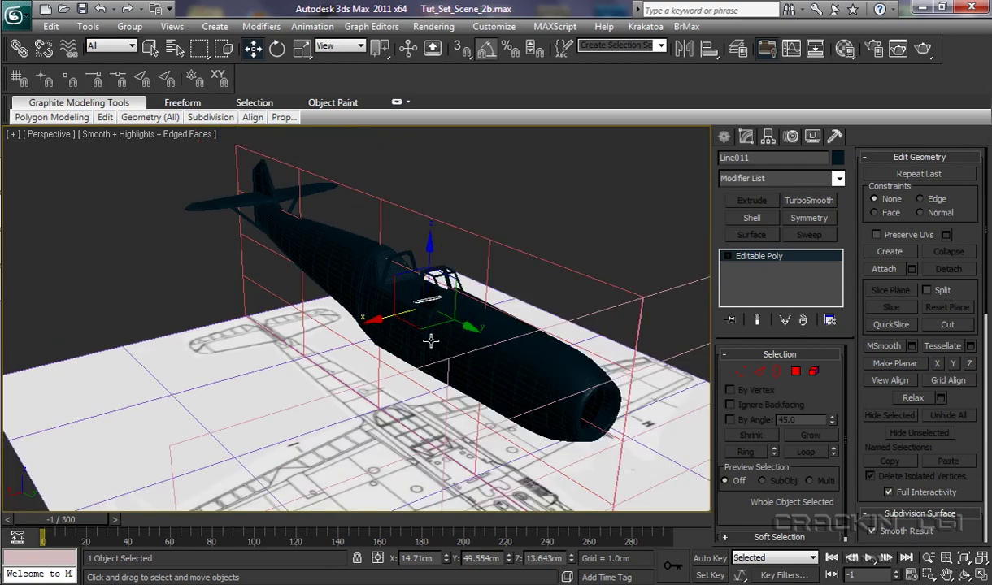
middle_drag(429, 339, 392, 338)
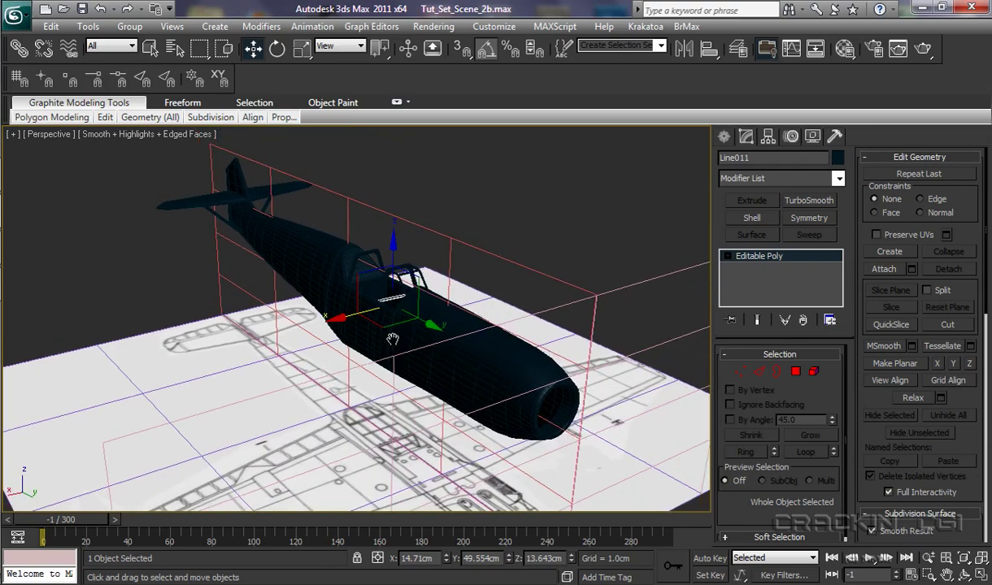
click(737, 48)
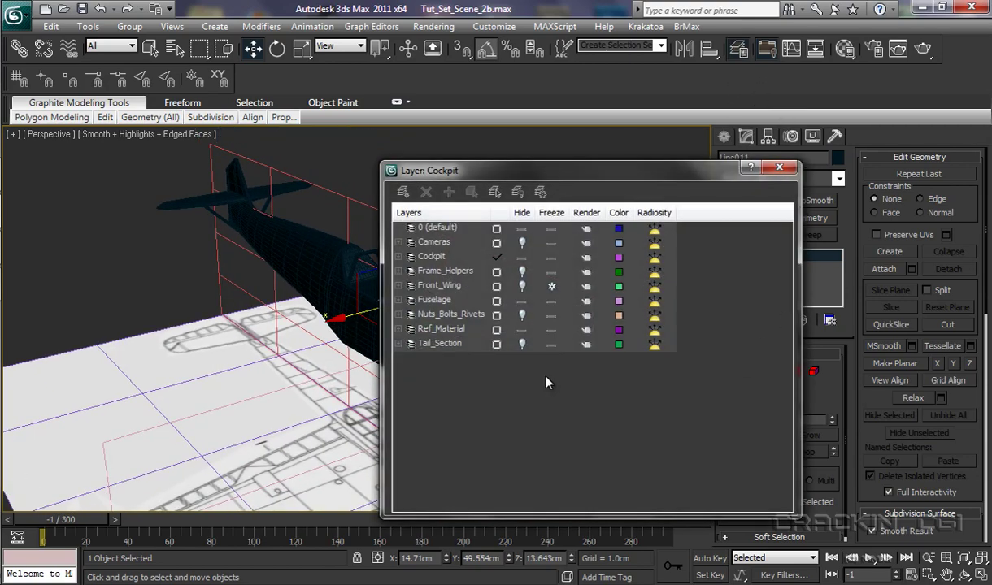
click(521, 288)
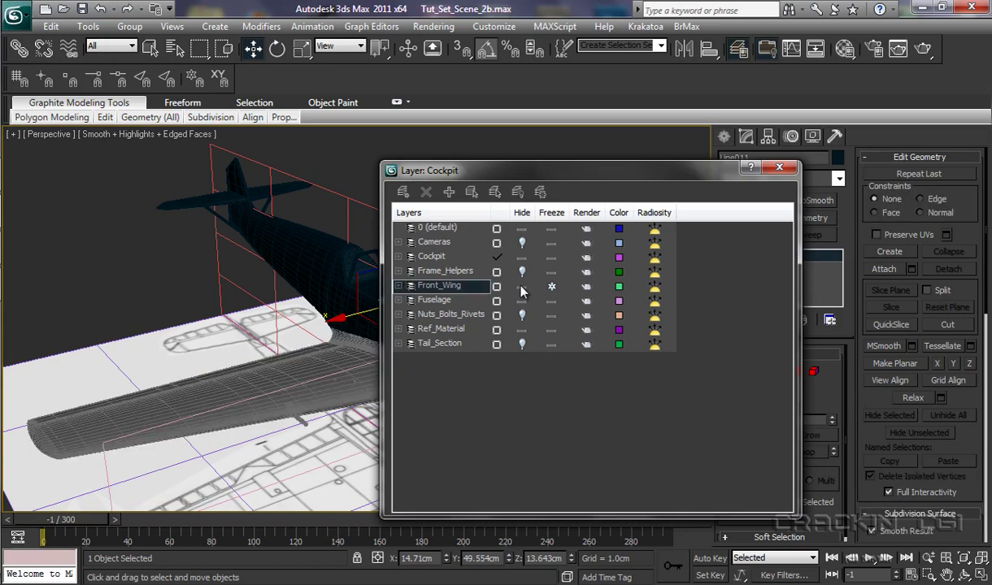
click(522, 345)
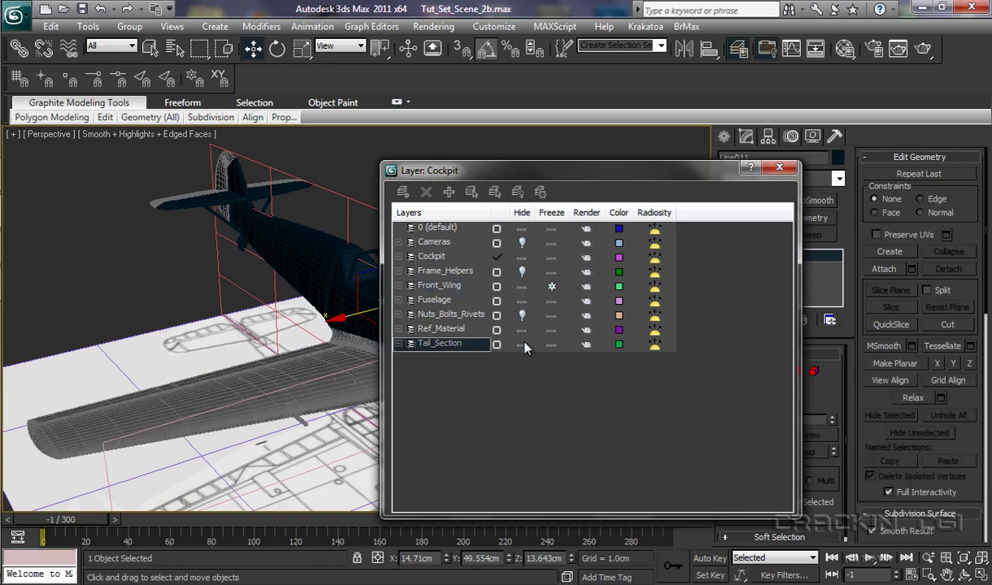
click(778, 168)
middle_drag(487, 428, 478, 408)
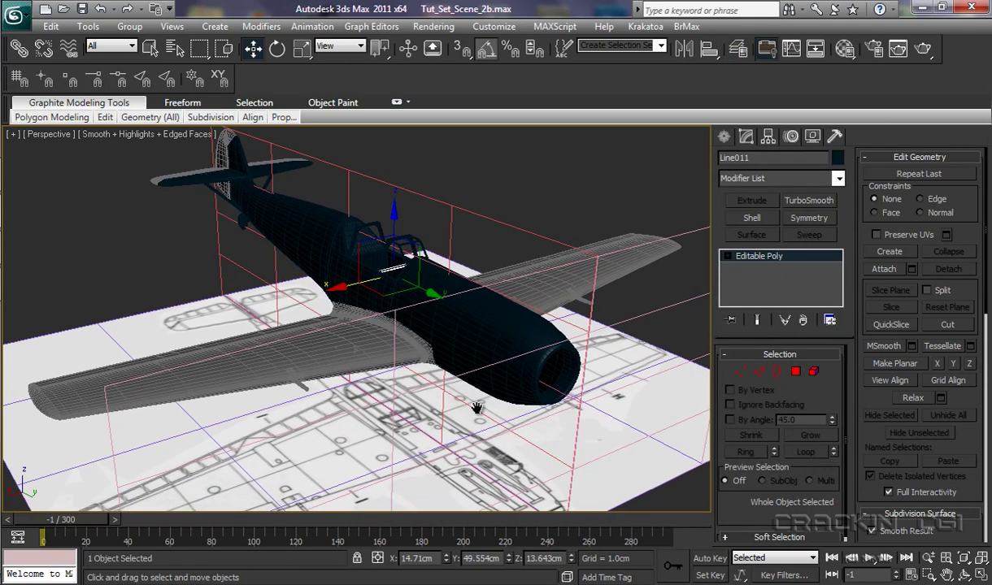
Produce a production render of the Perspective view from Render Setup.
click(869, 51)
click(947, 502)
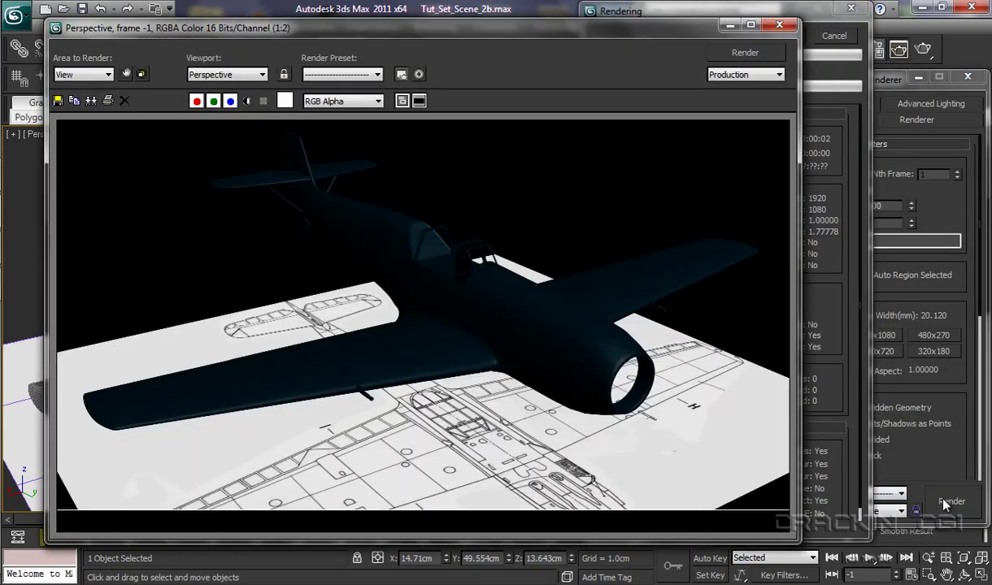